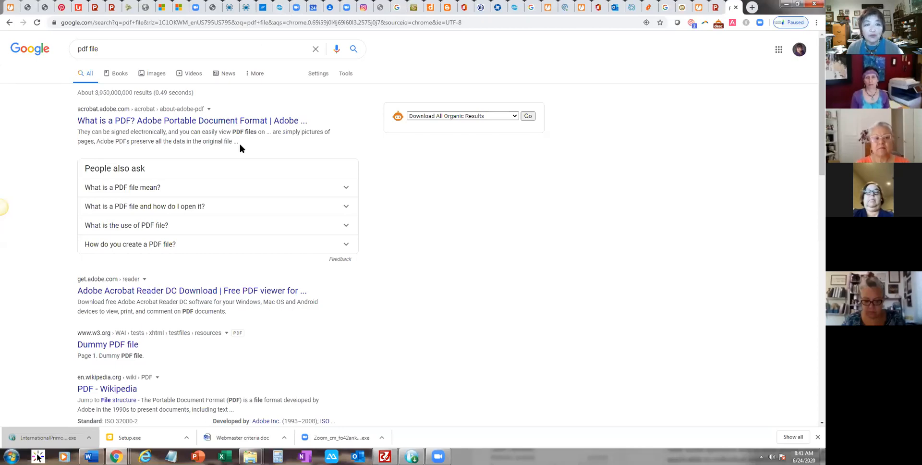
- Open Adobe's "What is a PDF?" page from the search results
left_click(213, 124)
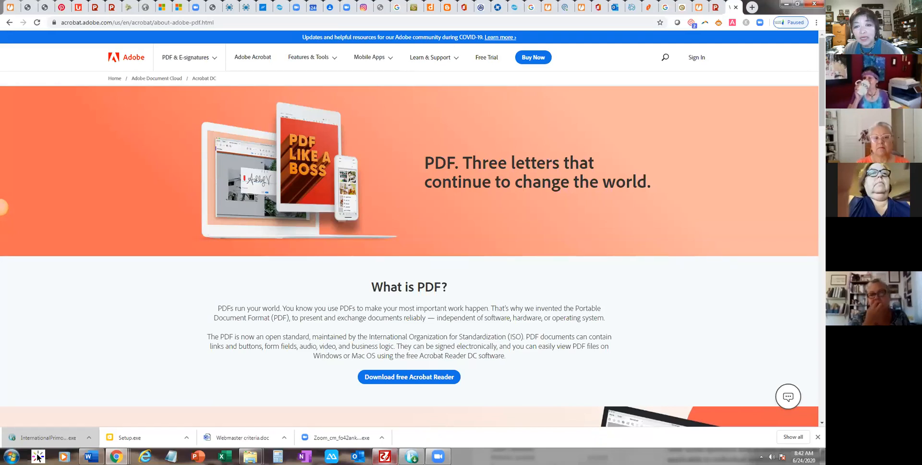
- Switch to Word, open the print settings for the 2020 liability waiver and choose PrimoPDF as the printer
left_click(91, 456)
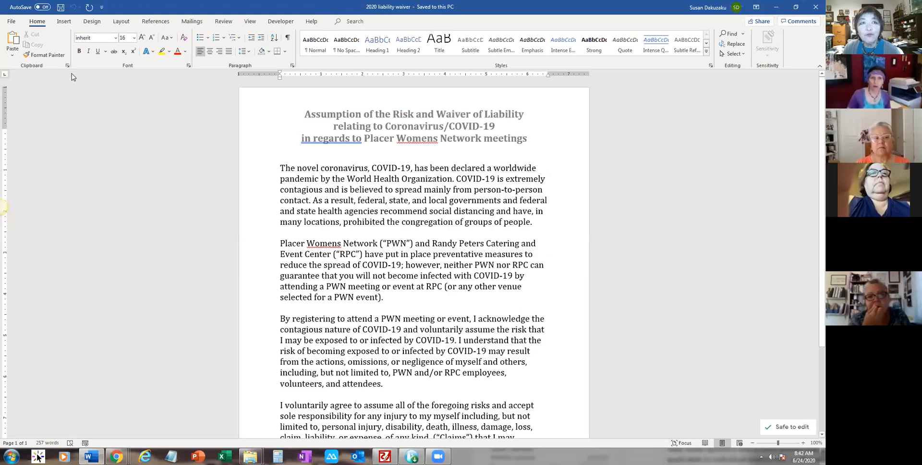
left_click(12, 22)
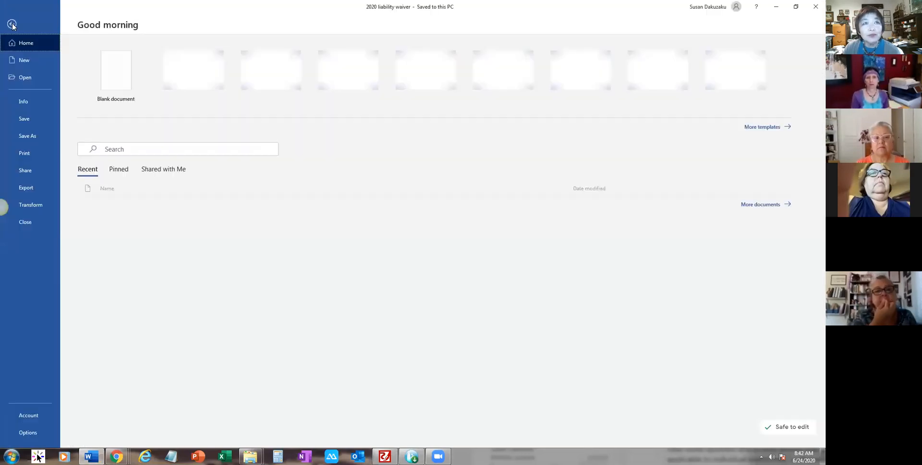
left_click(32, 153)
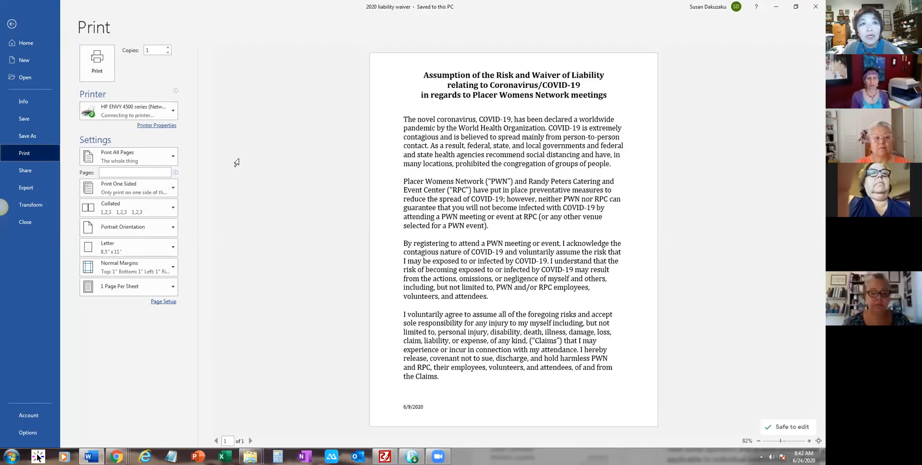
left_click(149, 111)
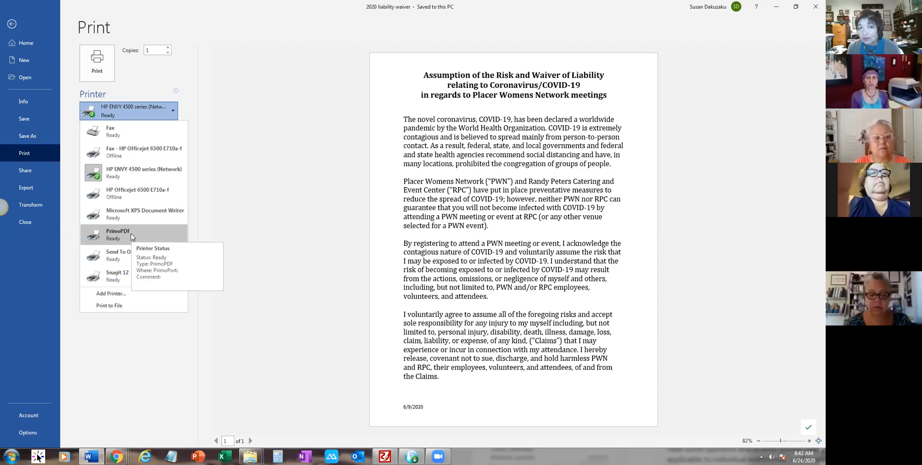
left_click(132, 236)
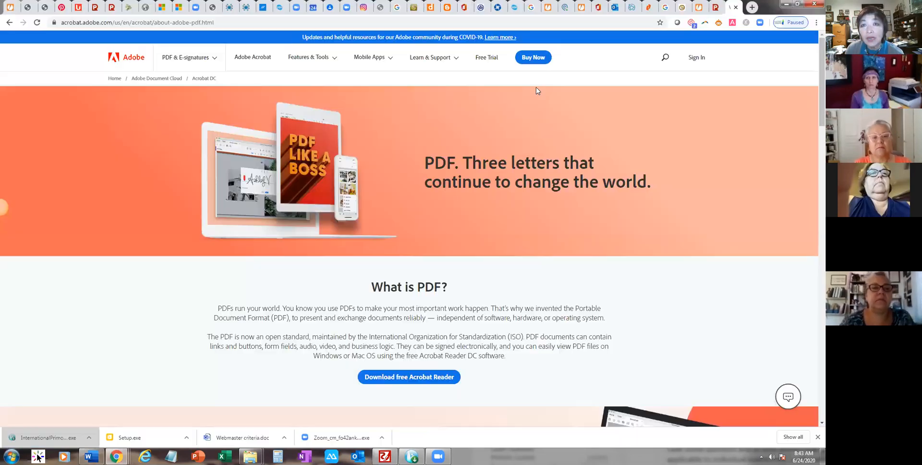
- Minimize the Word and browser windows and finish the PrimoPDF setup wizard
left_click(776, 7)
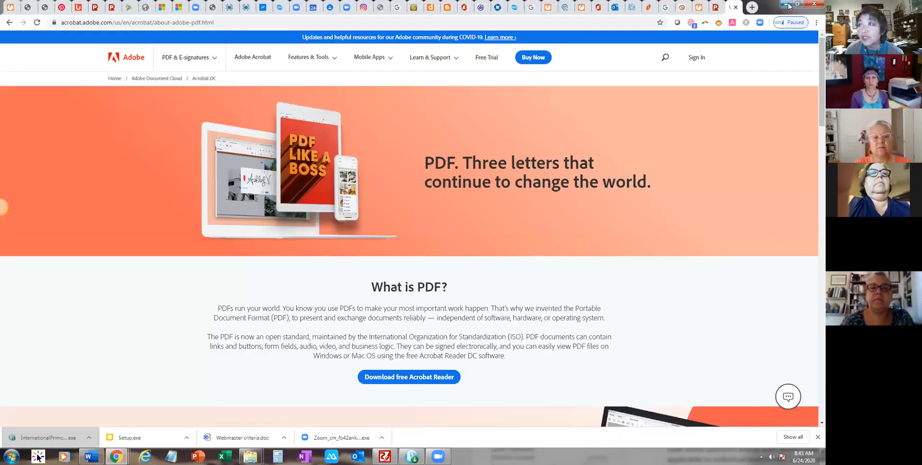
left_click(786, 5)
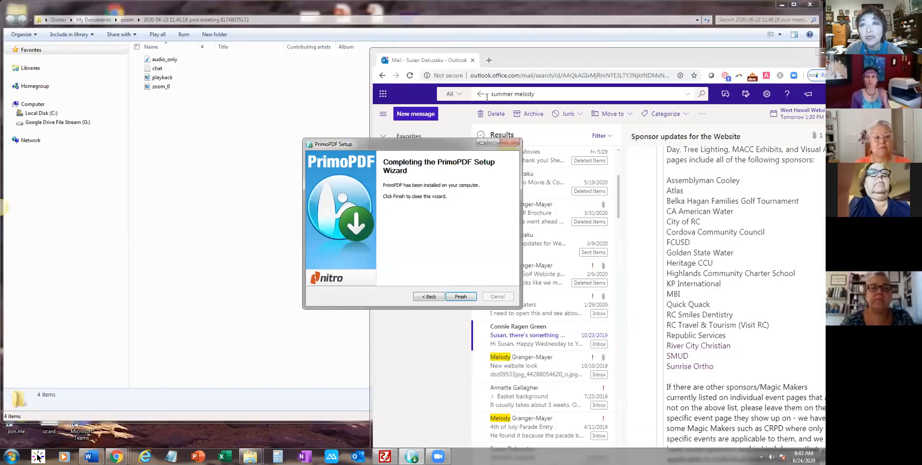
left_click(461, 297)
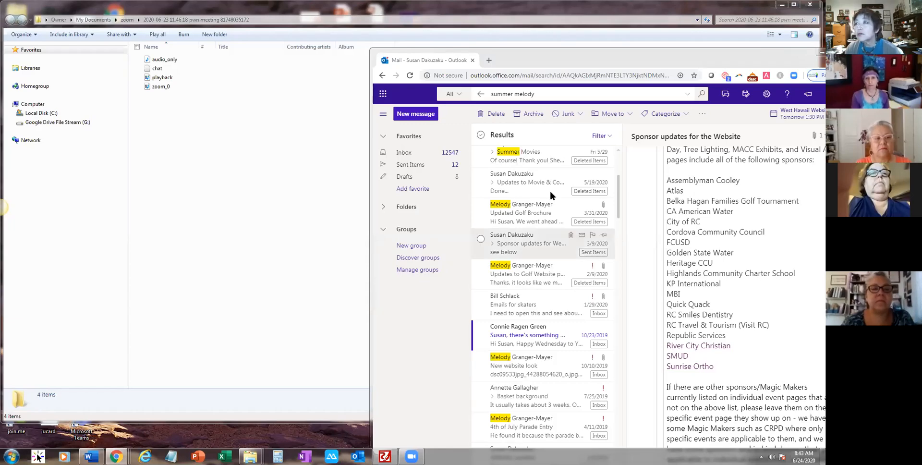
- Clear the file explorer window off the desktop and move the Outlook mail window so it is fully in view
left_click(811, 5)
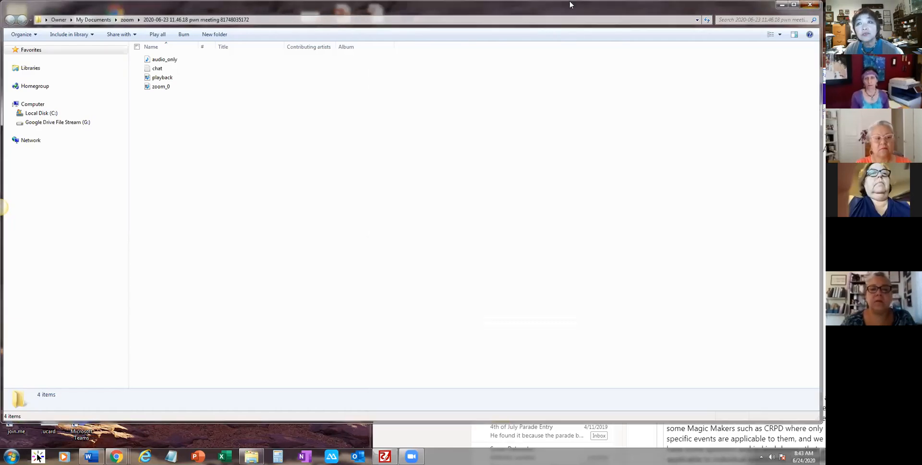
mouse_move(252, 456)
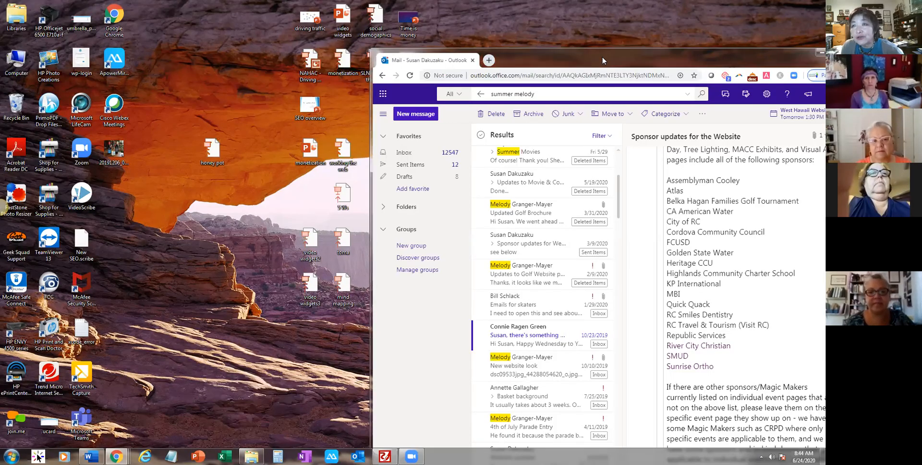
left_click_drag(601, 56, 372, 24)
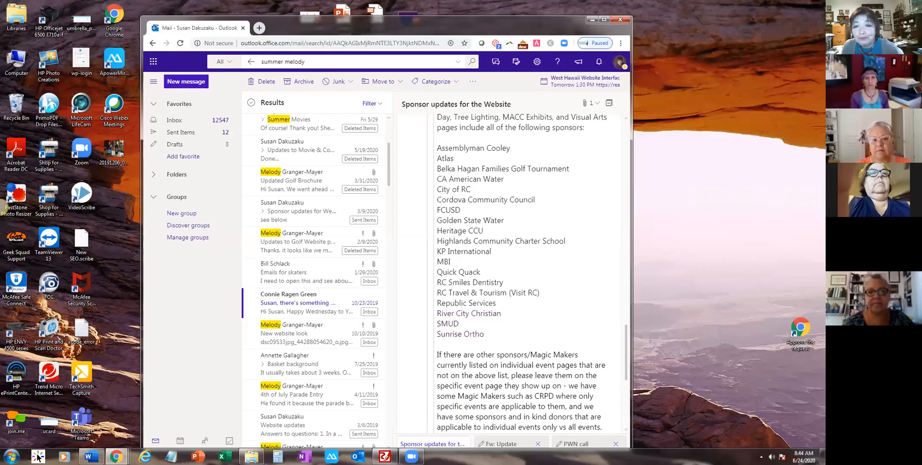
- Return to the main Chrome window and open the Instagram Worksheet #1 file from the Masterminders Resources page
mouse_move(411, 456)
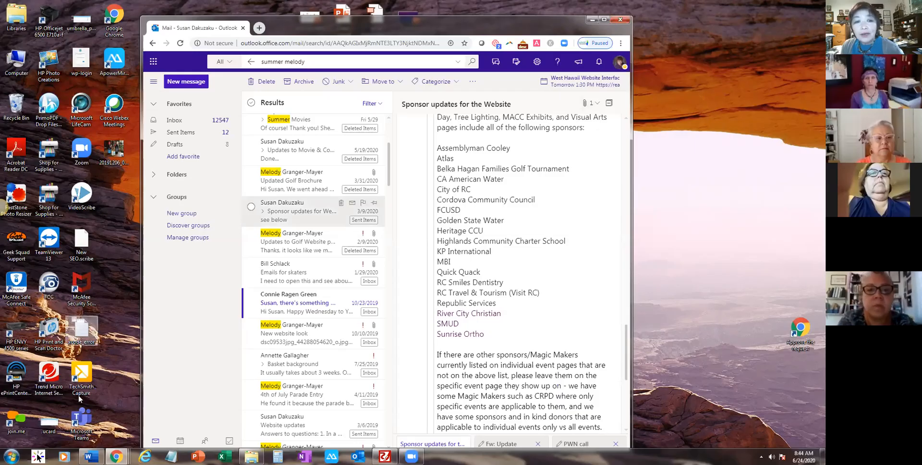
mouse_move(115, 456)
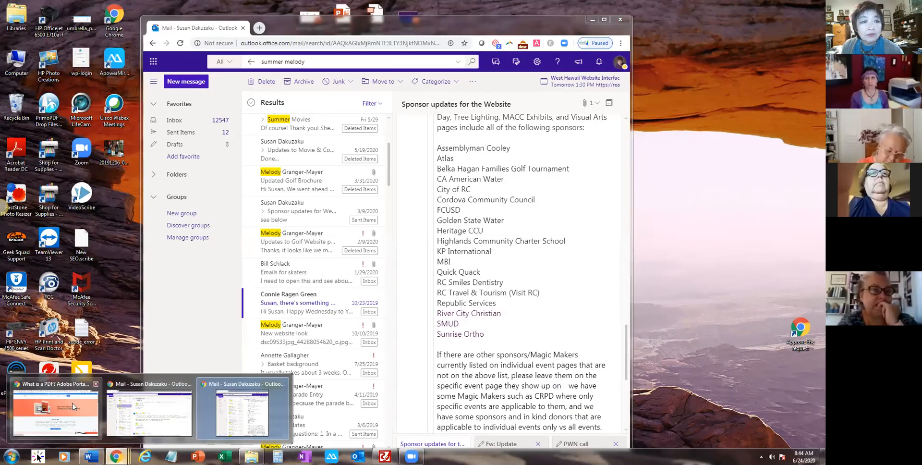
left_click(92, 397)
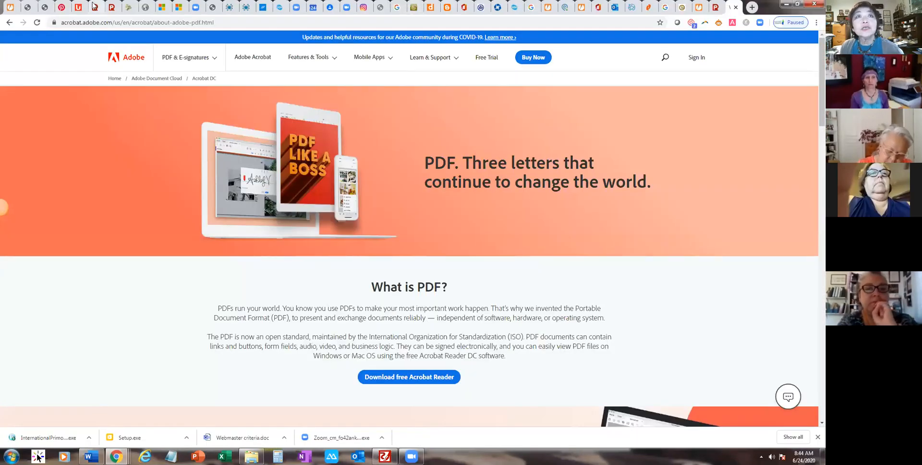
left_click(683, 8)
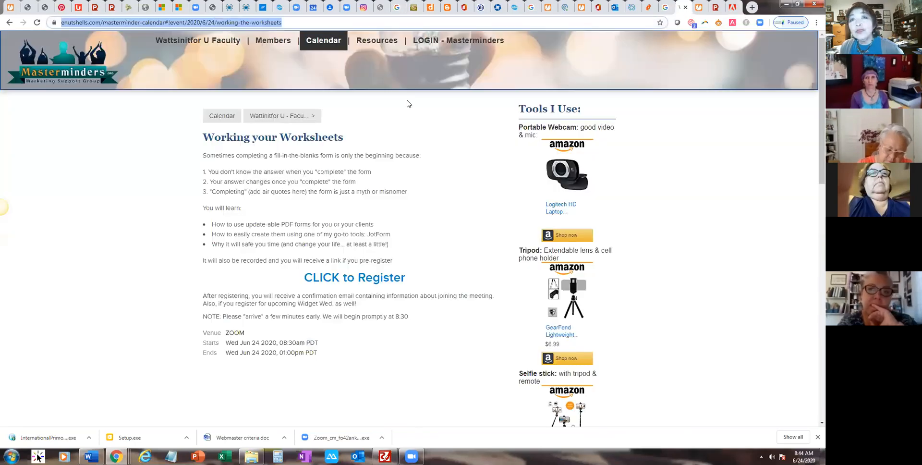
left_click(384, 43)
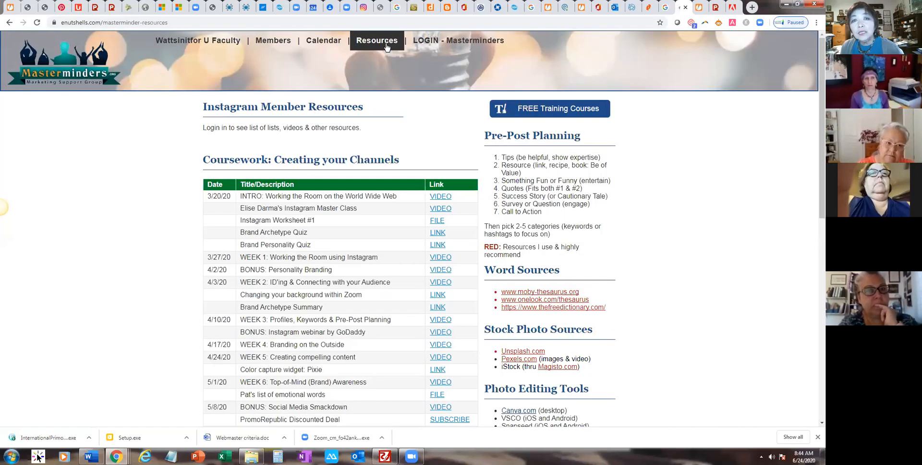
scroll(405, 201, "down", 1)
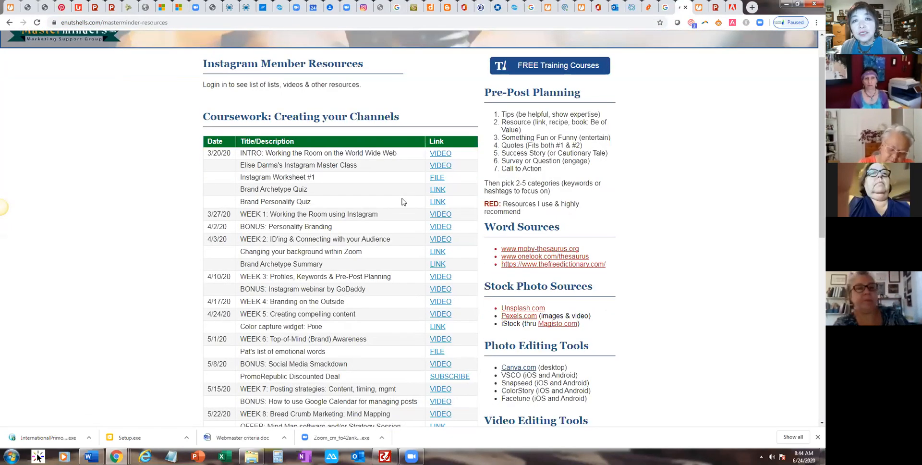
left_click(439, 180)
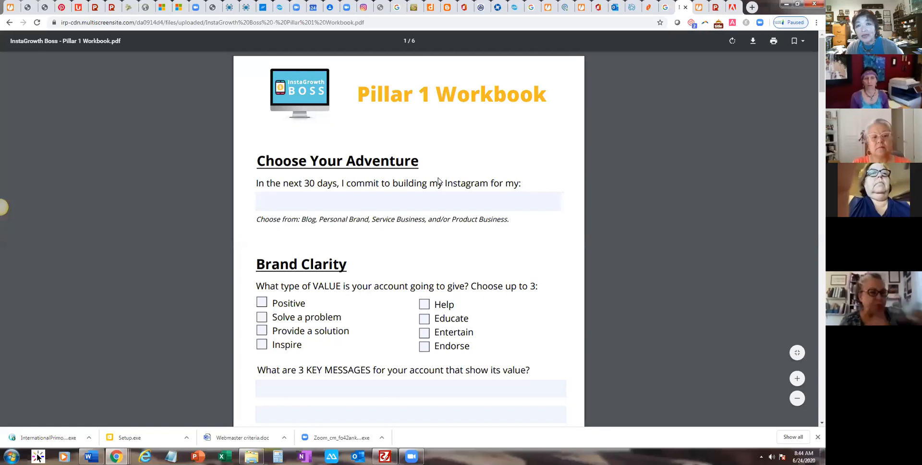
- Mark Help, Educate and Entertain as the account's value types in the workbook's Brand Clarity section
left_click(302, 204)
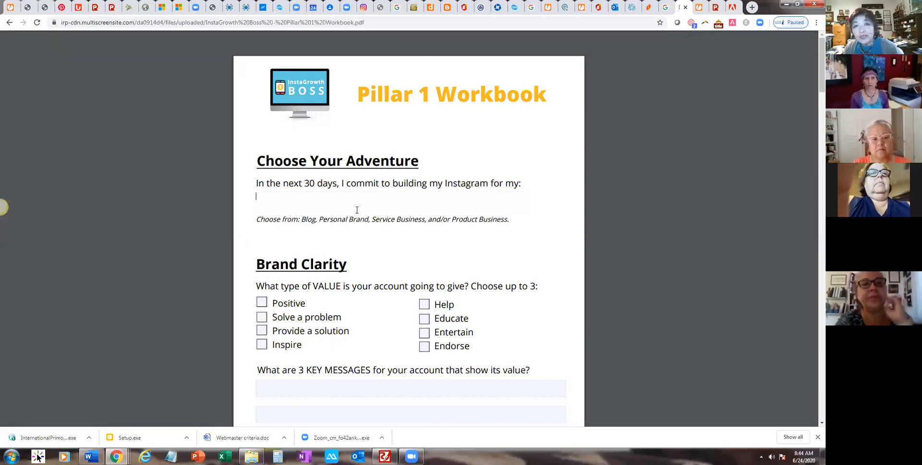
scroll(336, 290, "down", 1)
left_click(424, 261)
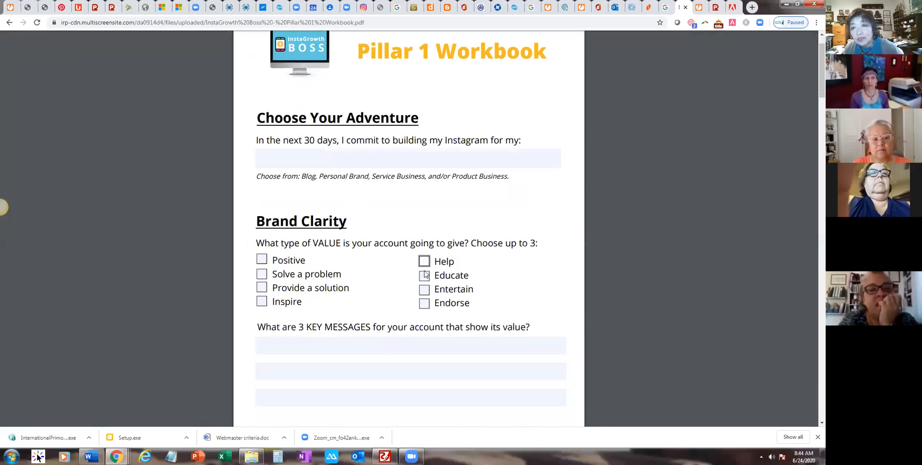
left_click(425, 276)
left_click(425, 289)
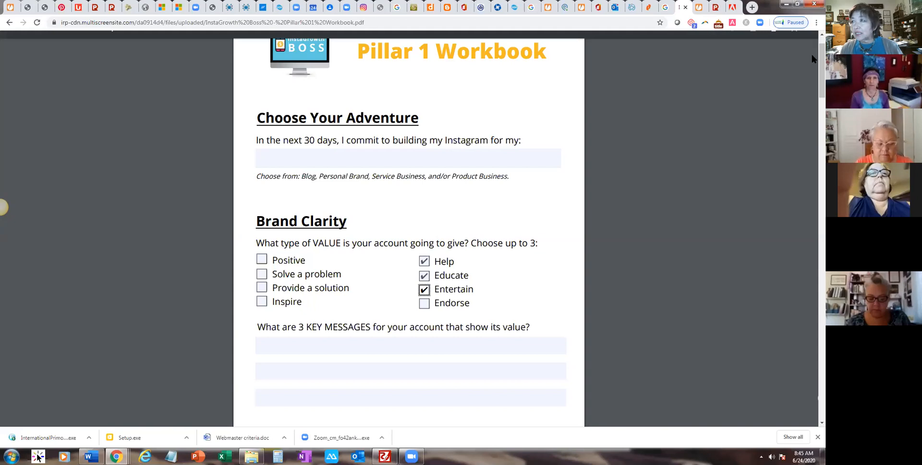
scroll(812, 58, "up", 1)
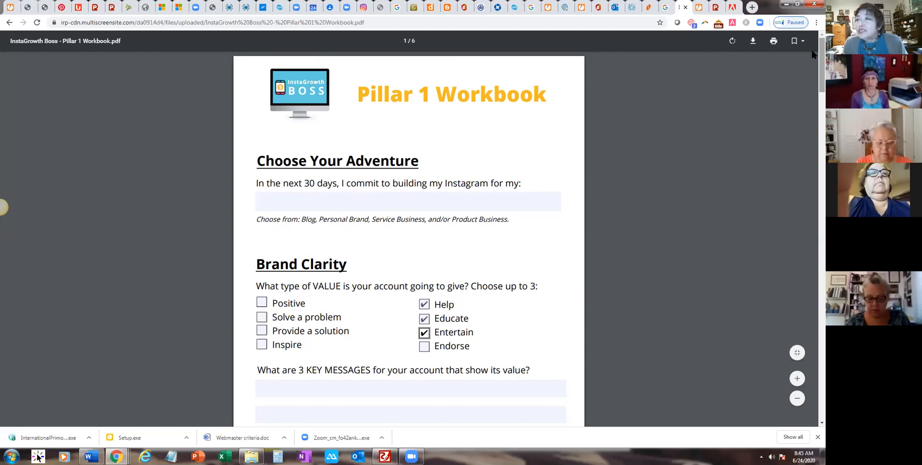
- Switch to JotForm's list of forms and open SM Growth Worksheet for editing as a PDF form
left_click(701, 12)
left_click(147, 57)
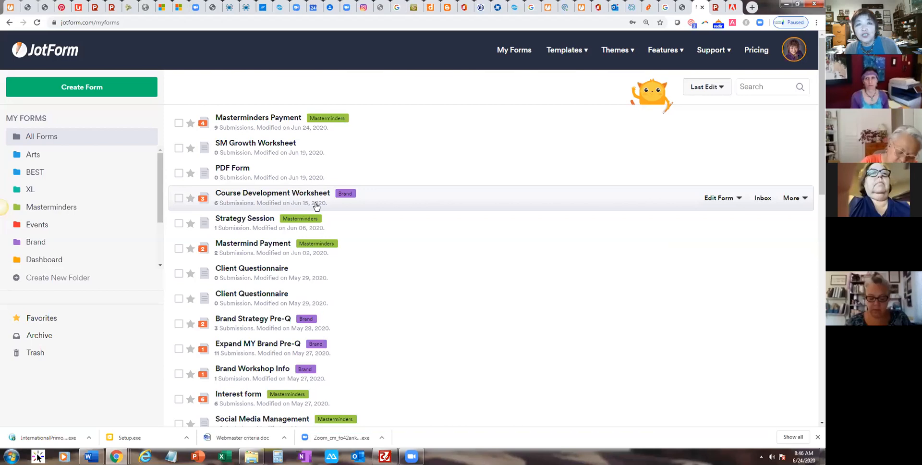
left_click(374, 150)
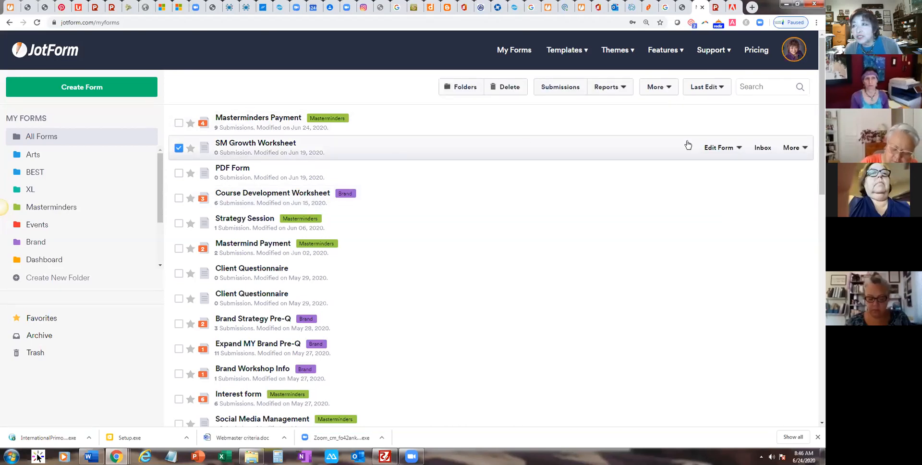
left_click(717, 149)
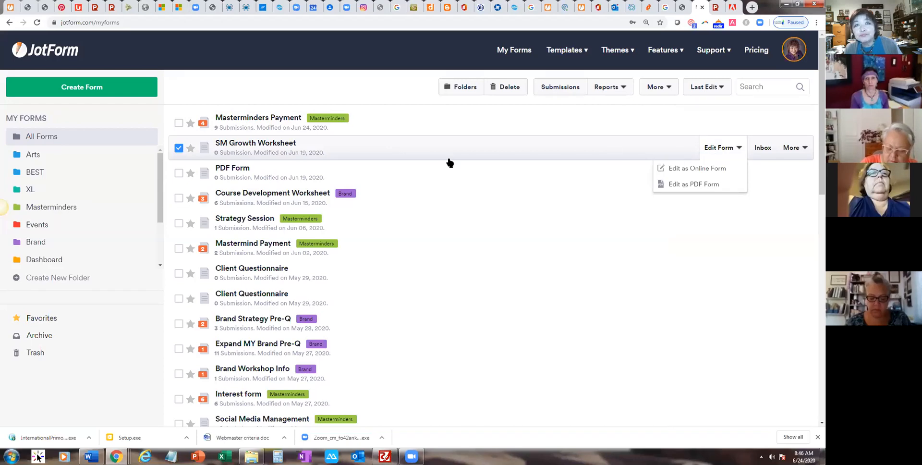
left_click(686, 185)
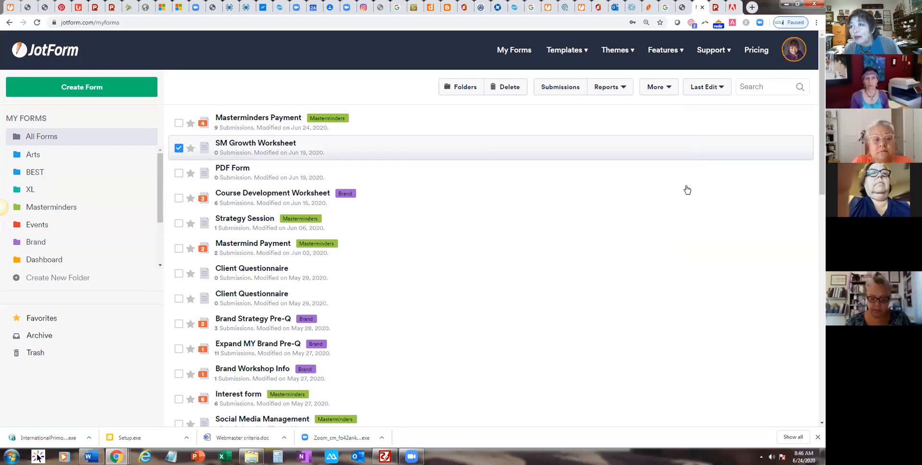
left_click(716, 148)
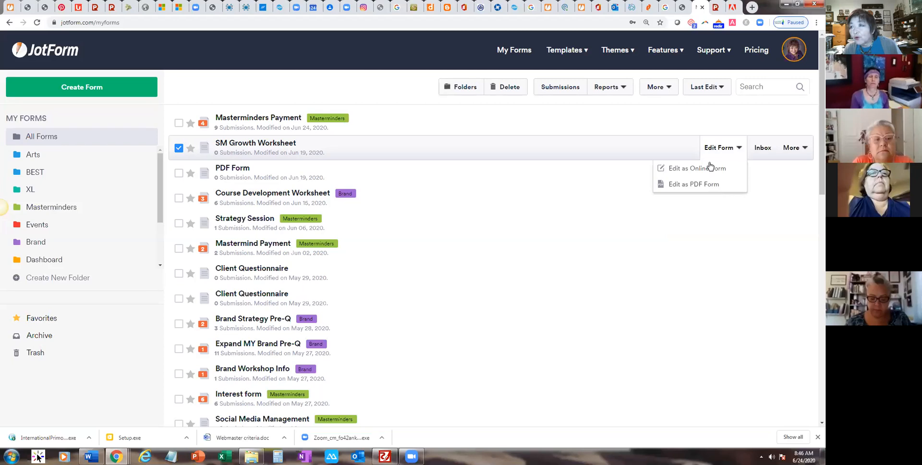
left_click(685, 186)
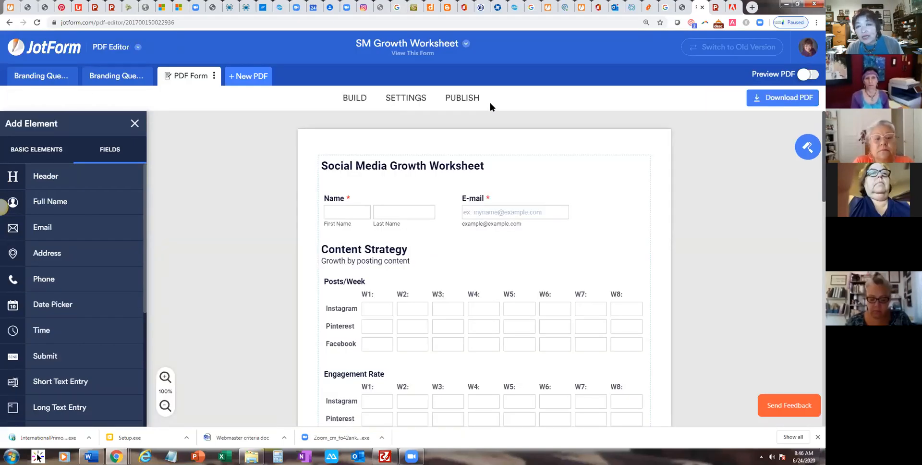
- Review the worksheet's layout and add a Phone field between the name and e-mail row and the Content Strategy heading
scroll(428, 269, "down", 1)
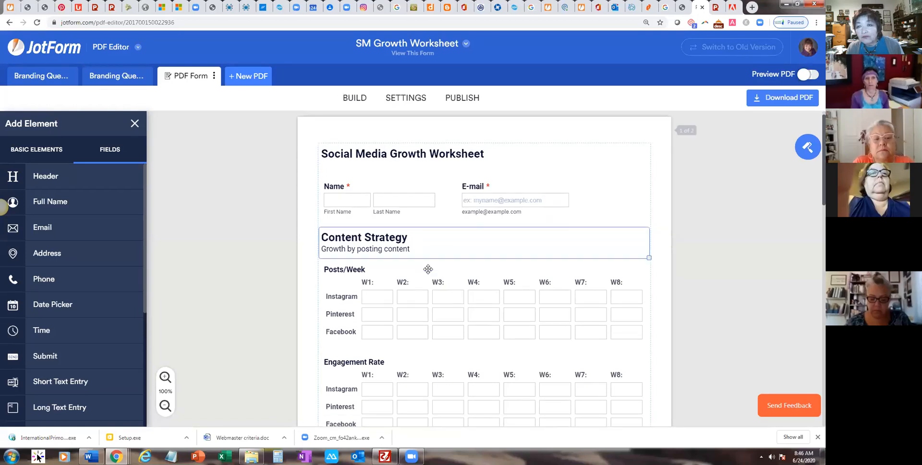
scroll(428, 269, "down", 4)
scroll(427, 331, "up", 4)
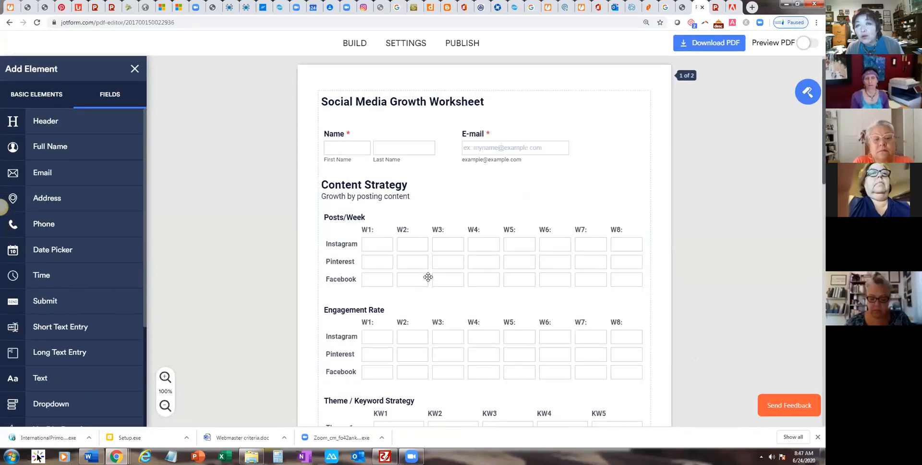
scroll(427, 277, "up", 2)
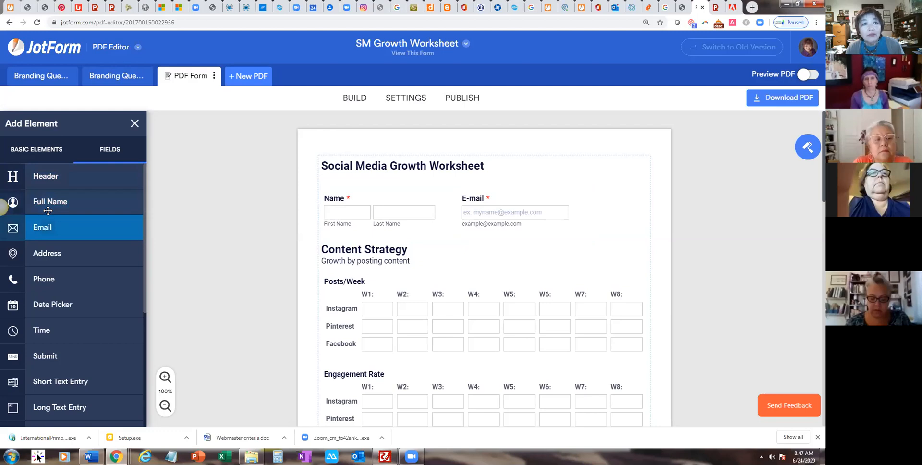
left_click_drag(58, 281, 411, 273)
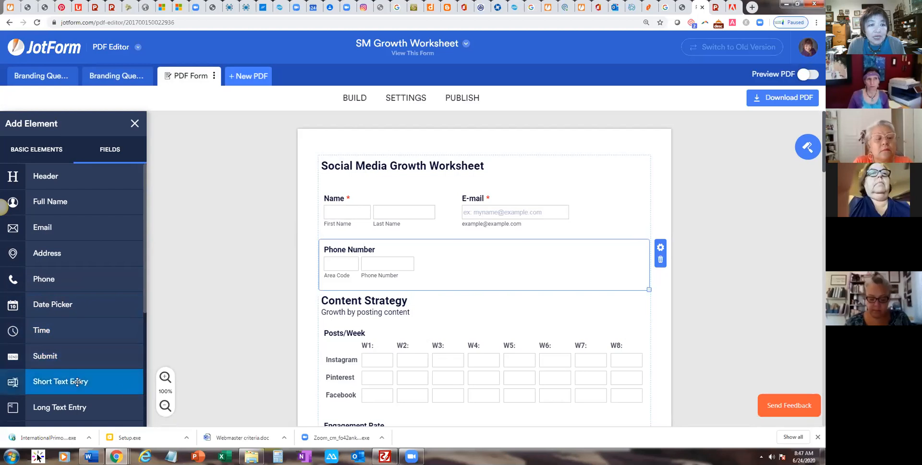
- Add a Short Text Entry field below Phone Number with the question "How did you hear about me?"
left_click_drag(77, 383, 422, 287)
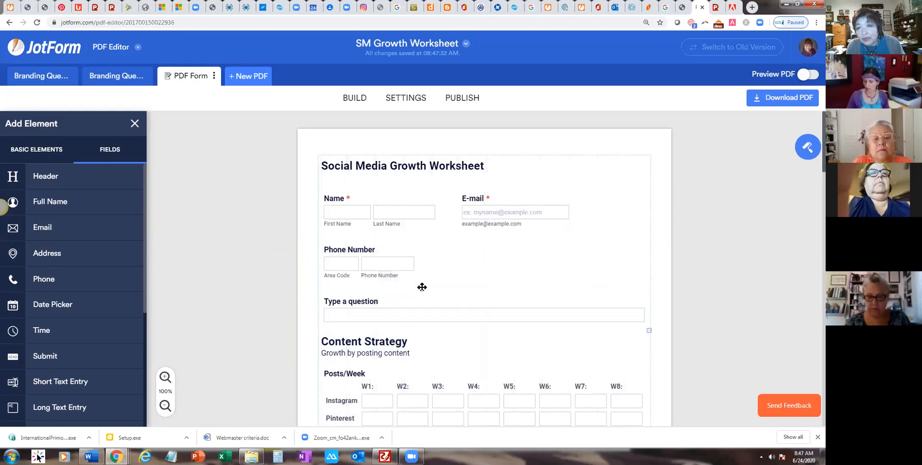
left_click(383, 300)
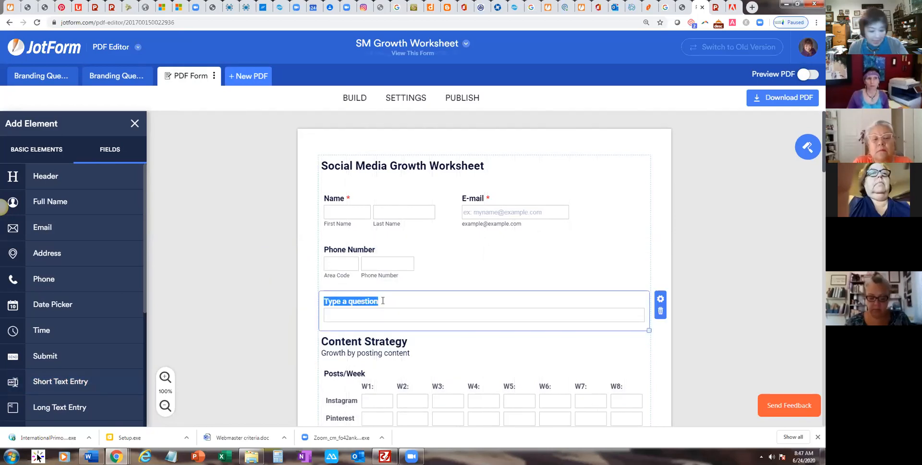
type("How")
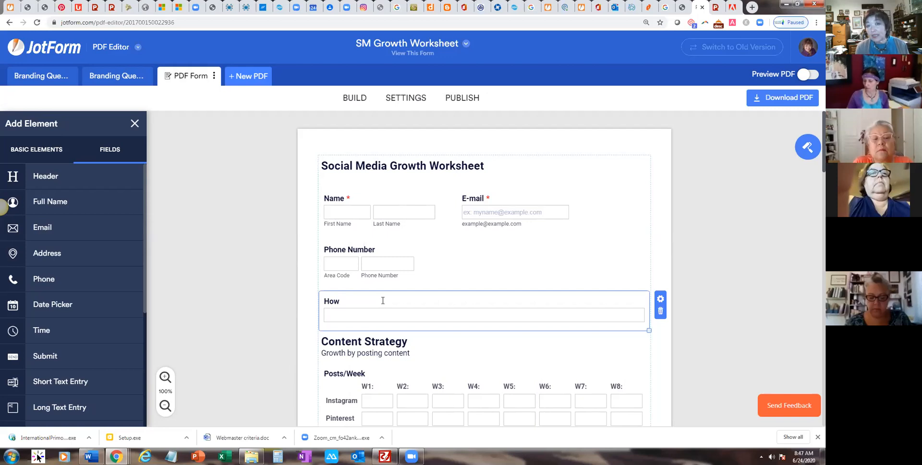
type(" did you hear about me")
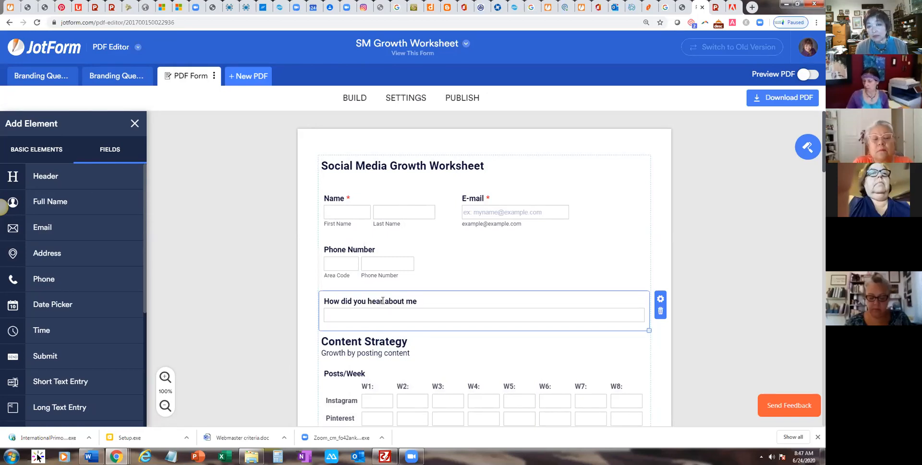
type("?")
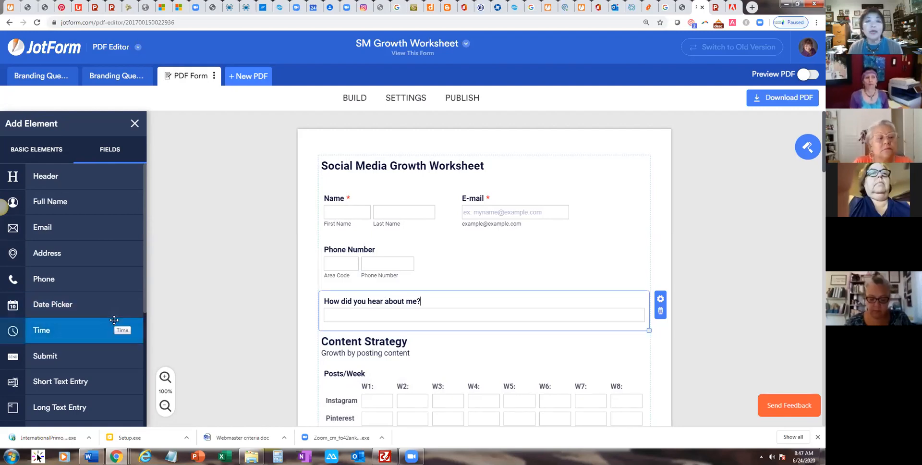
- Add a Single Choice field below the short text question, titled "How did your hear about me?", with PWN and SLN as its first two options
scroll(142, 300, "down", 4)
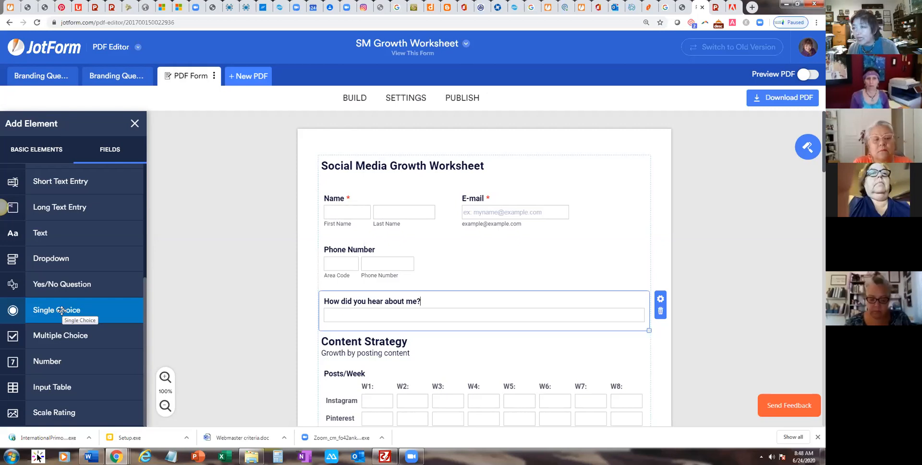
left_click_drag(62, 311, 408, 301)
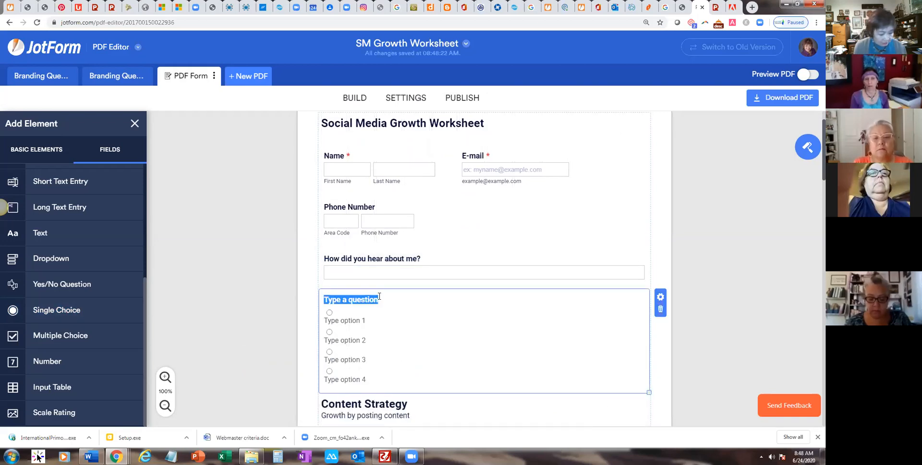
type("H")
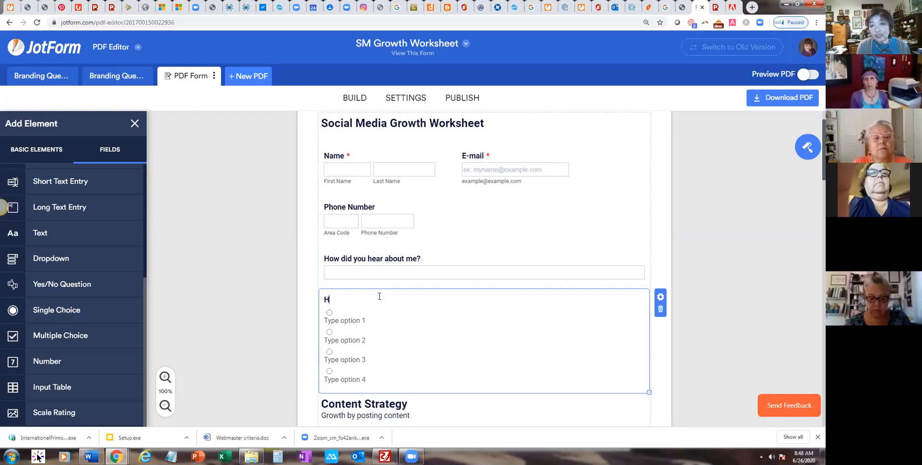
type("ow did your hear about me?")
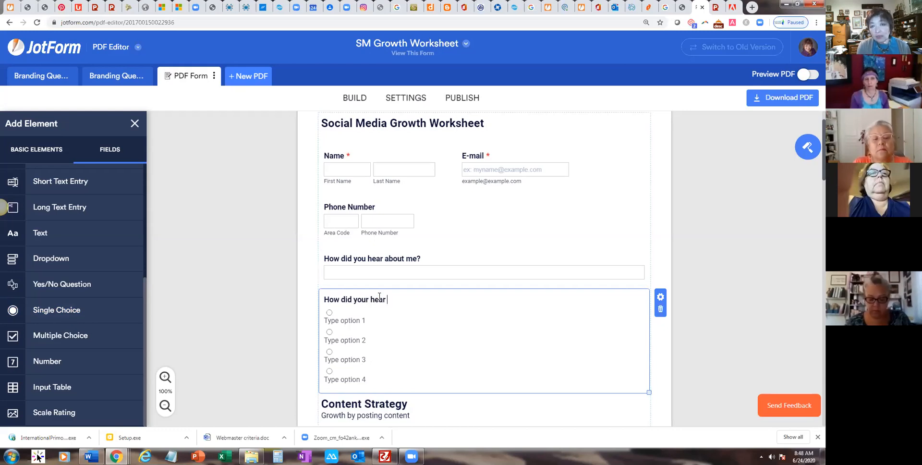
left_click(361, 321)
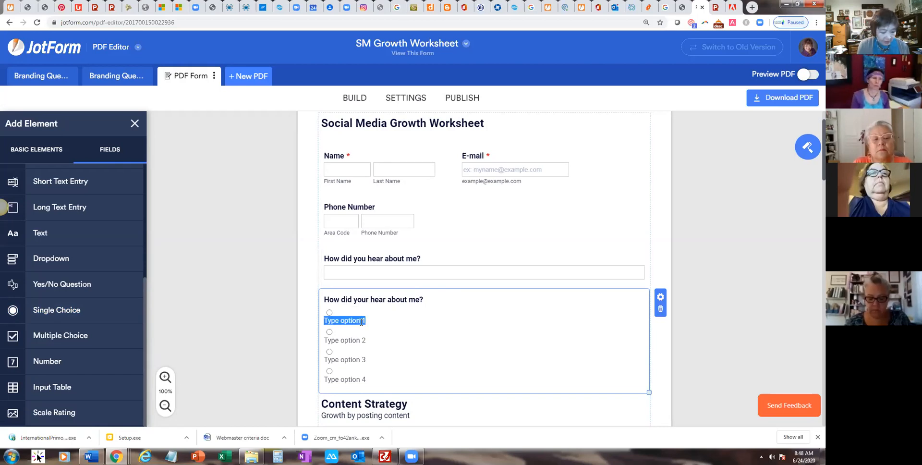
type("PWN")
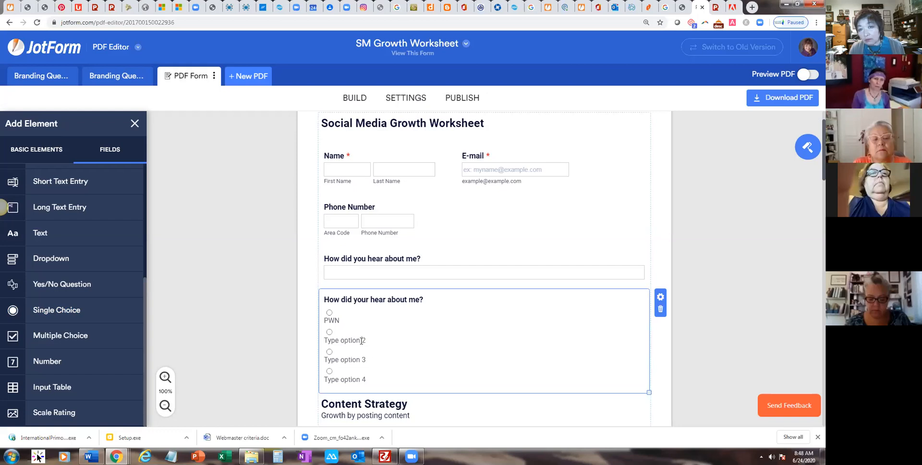
left_click(362, 341)
type("SLN")
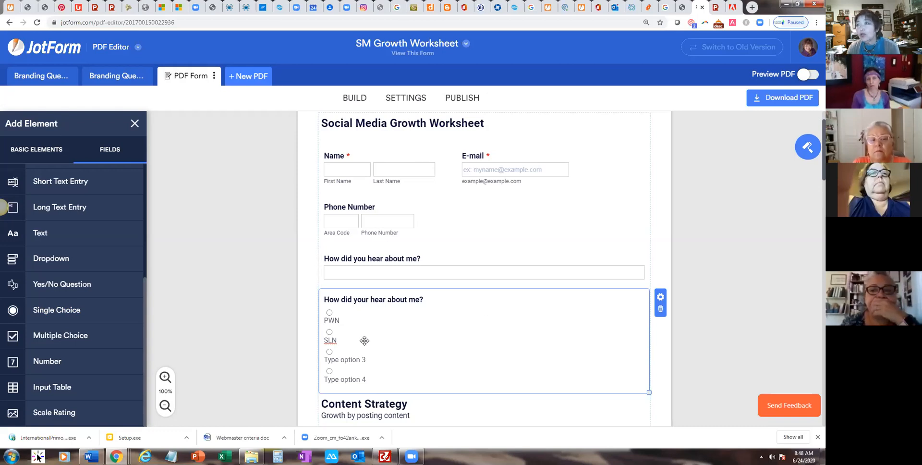
- Preview the worksheet as a PDF, examine its fields and tables across the pages, and return to the editor
left_click(812, 75)
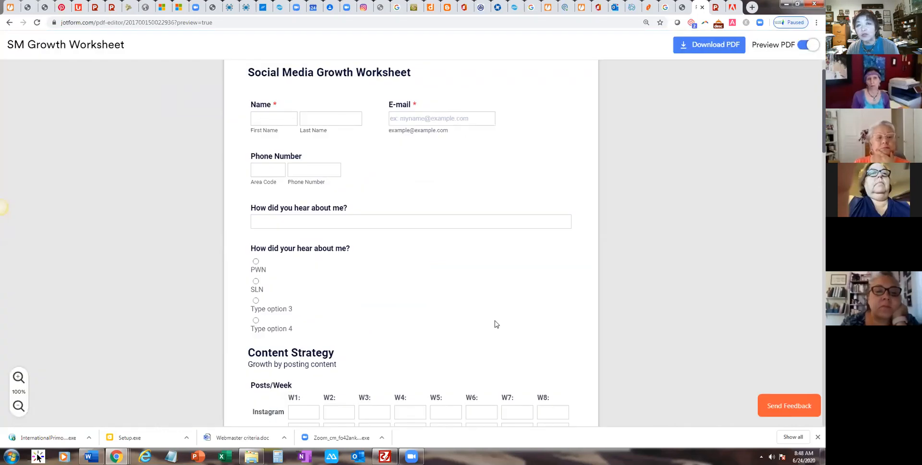
scroll(495, 323, "down", 8)
scroll(496, 323, "down", 12)
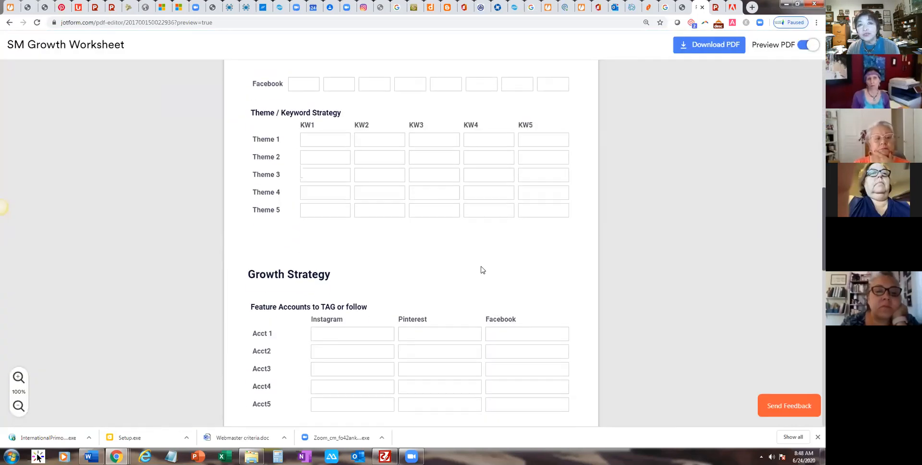
scroll(417, 195, "down", 3)
scroll(418, 195, "up", 9)
scroll(418, 195, "up", 15)
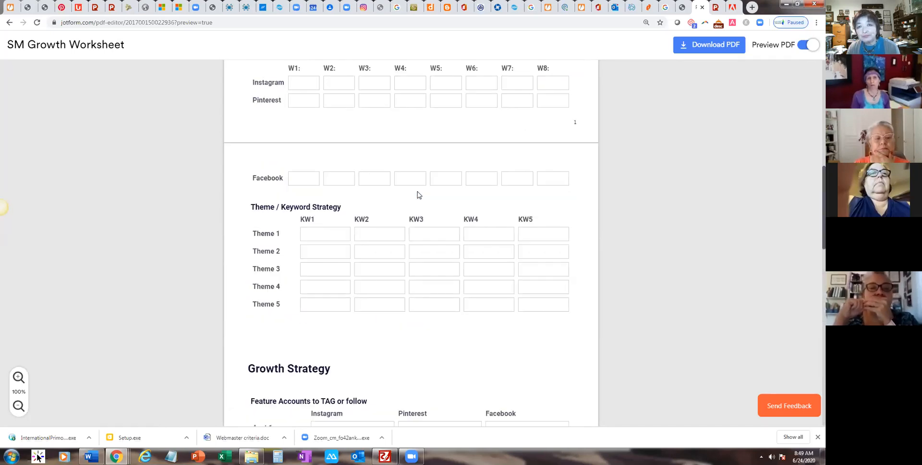
scroll(420, 200, "down", 6)
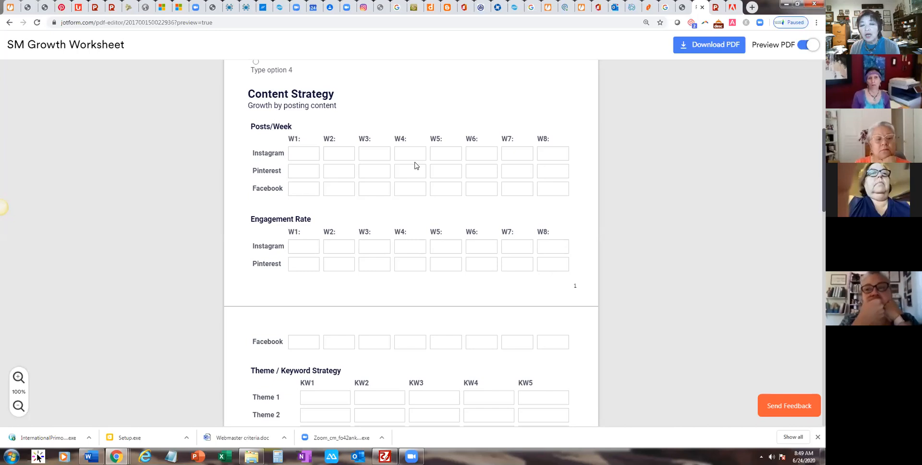
scroll(416, 166, "up", 5)
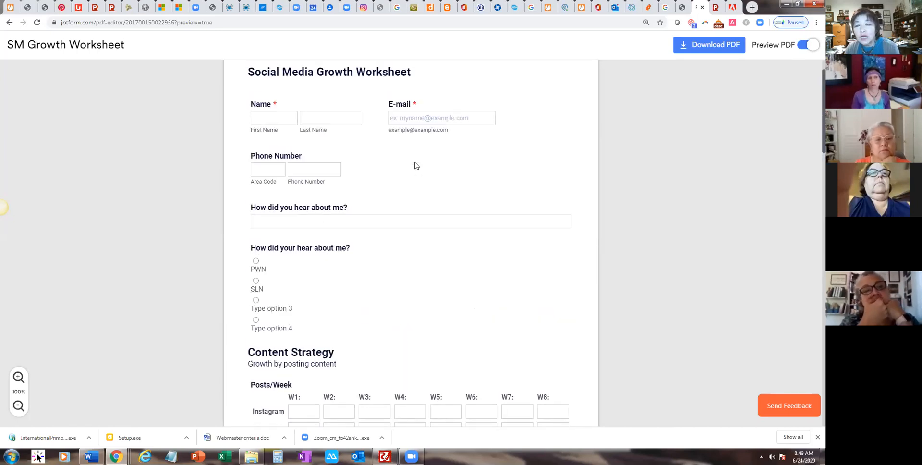
scroll(416, 166, "up", 1)
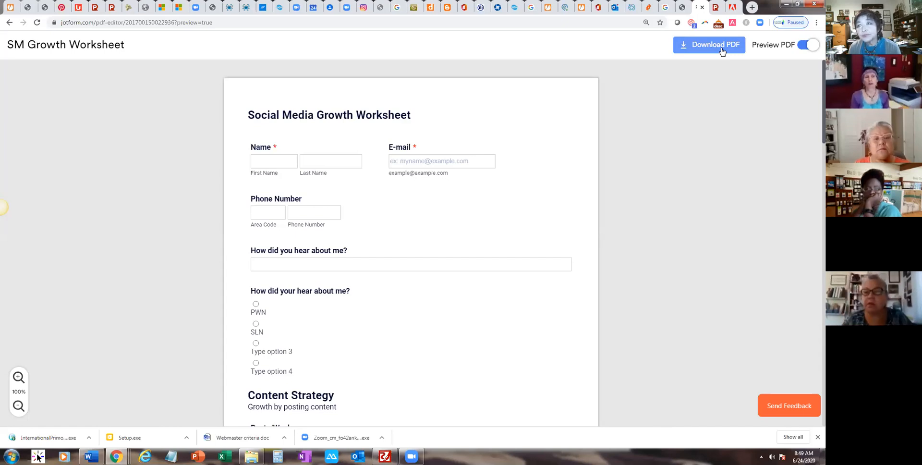
left_click(802, 48)
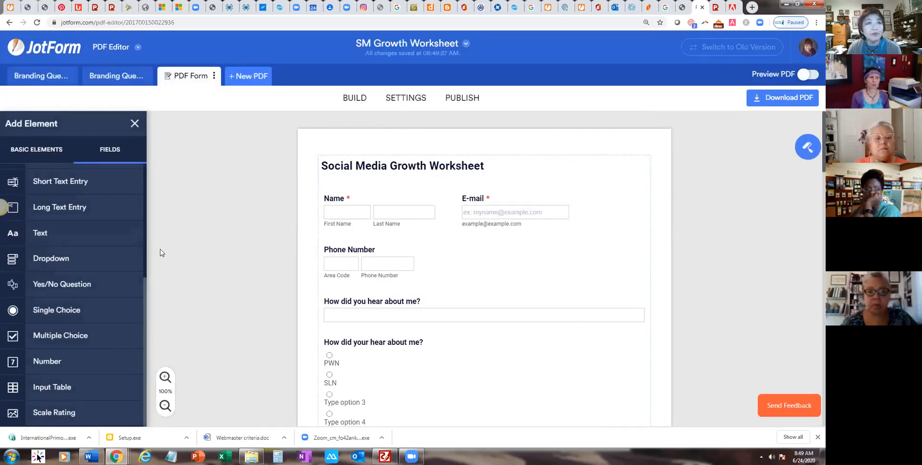
- Place an Image element at the head of the page above the worksheet title and open the layout settings
left_click(32, 158)
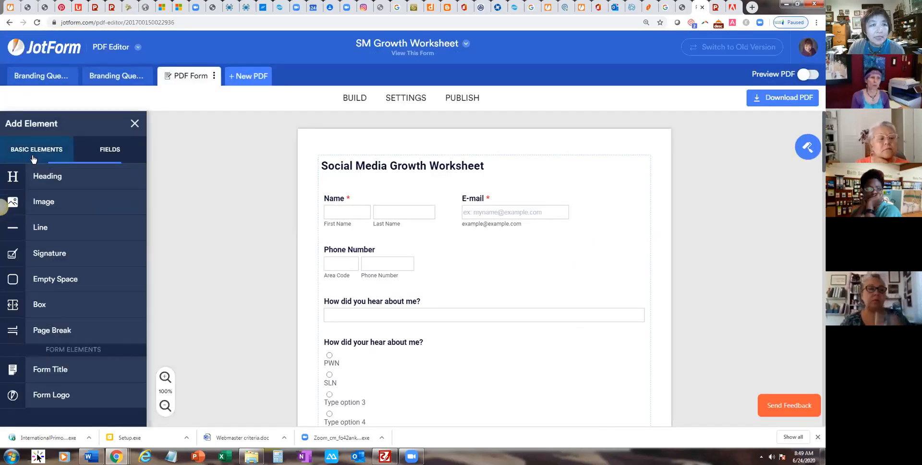
left_click_drag(55, 204, 481, 191)
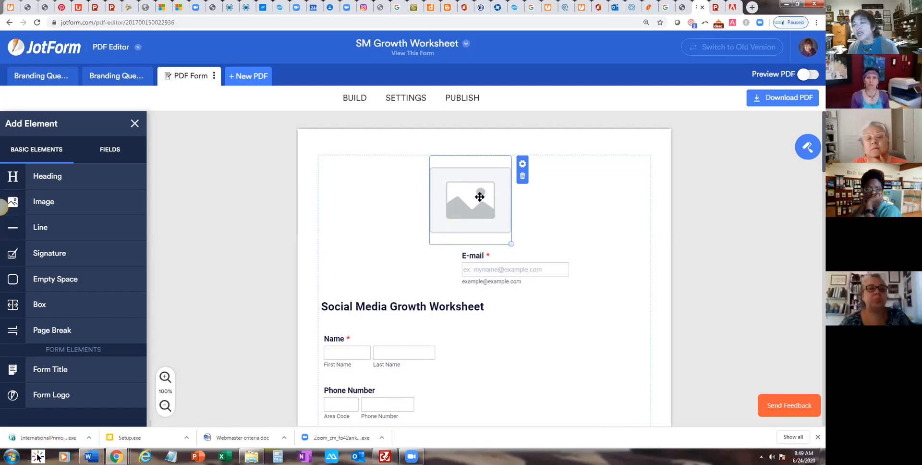
left_click(807, 147)
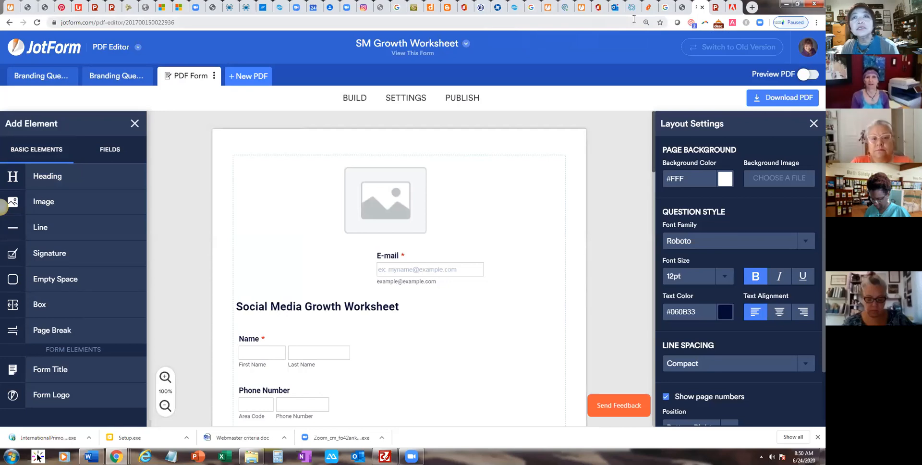
- In a new browser tab, go to enutshells.com/masterminders, open the Course Development Worksheet from the Wattsinitfor U Faculty page, and look over its fillable fields
left_click(750, 8)
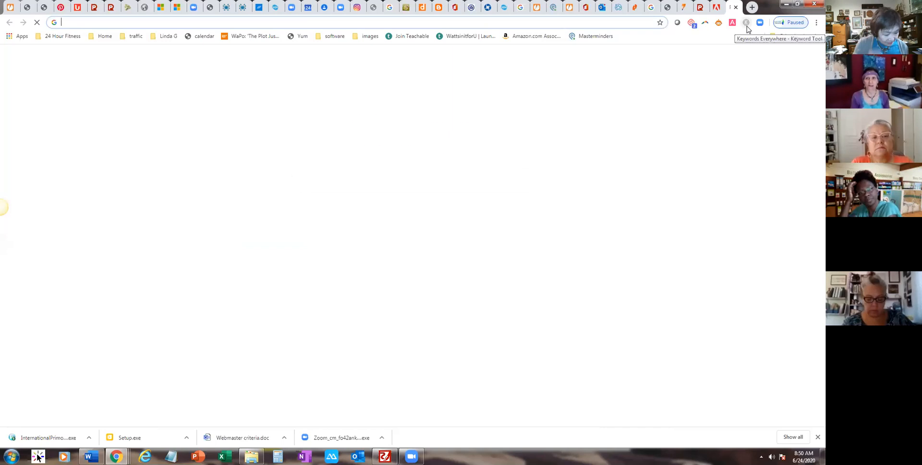
type("en")
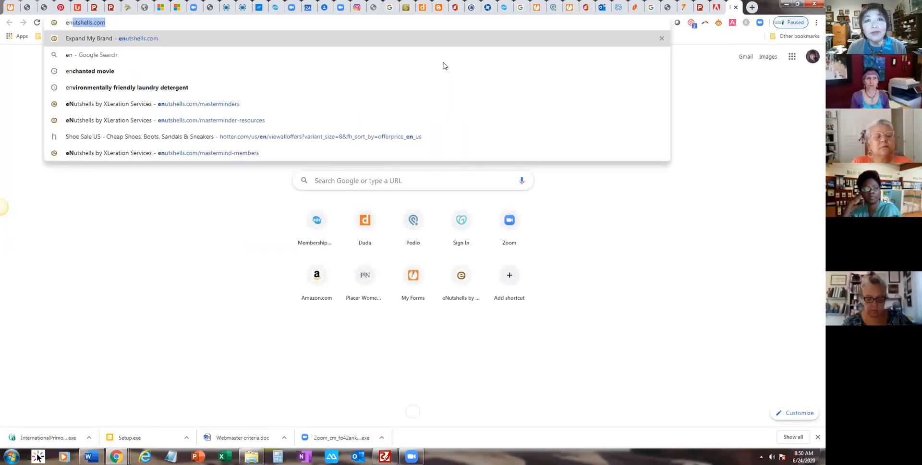
left_click(253, 103)
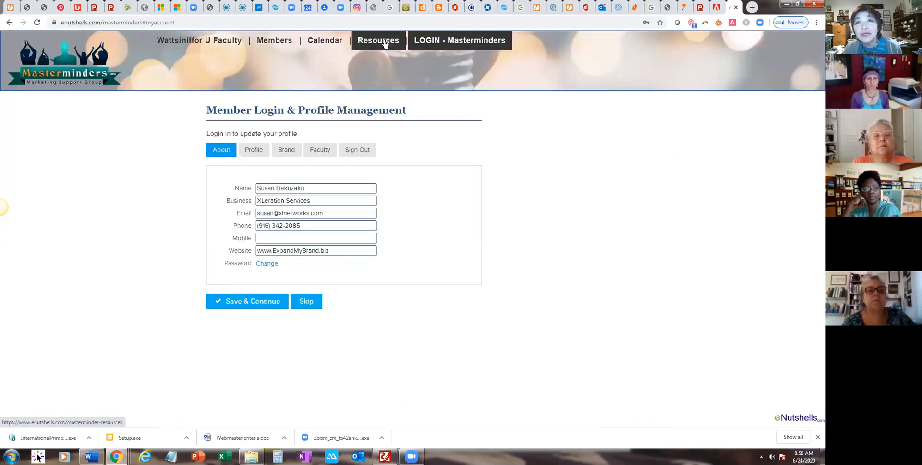
left_click(197, 41)
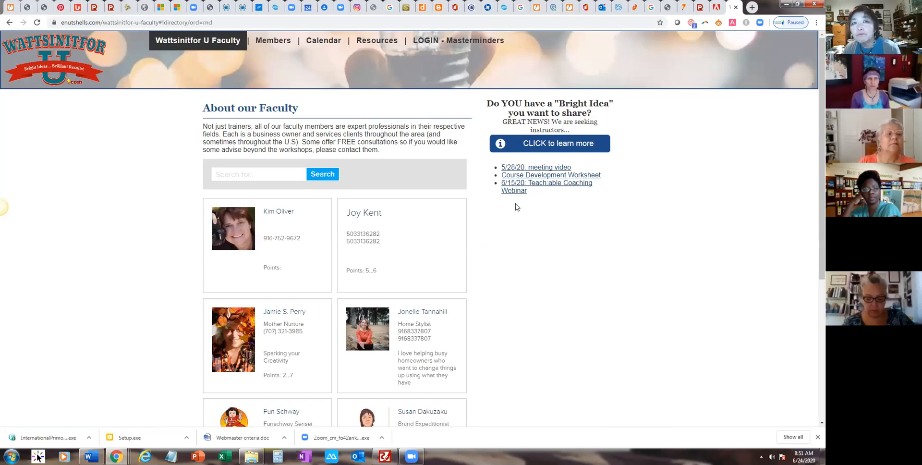
left_click(550, 176)
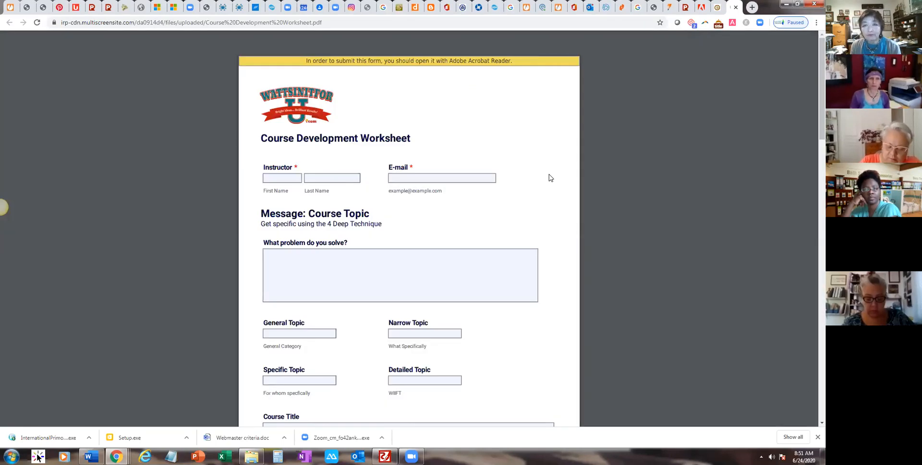
scroll(531, 208, "down", 1)
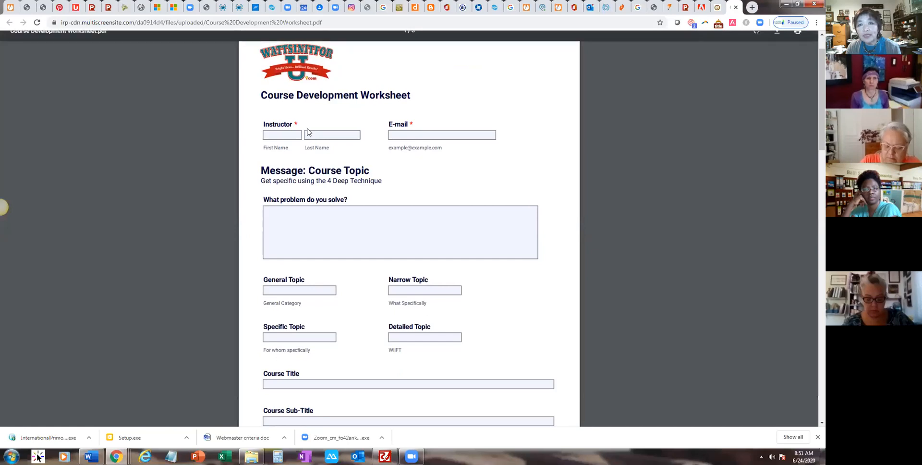
left_click(347, 231)
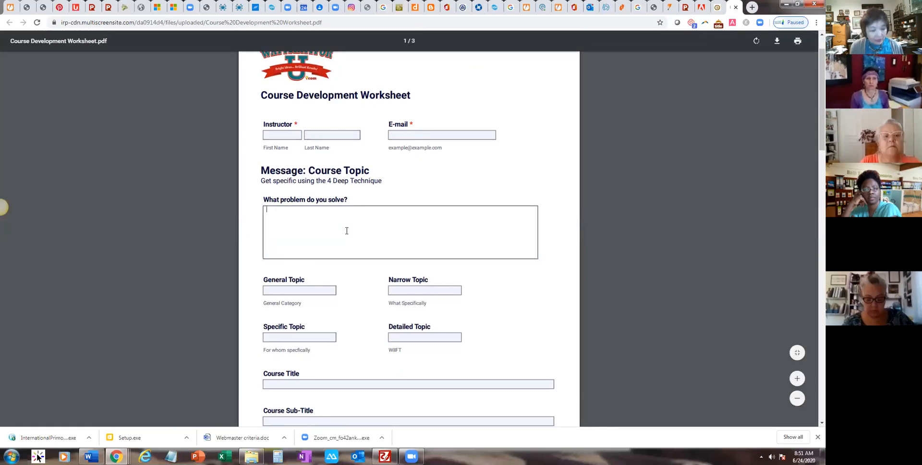
scroll(346, 230, "up", 1)
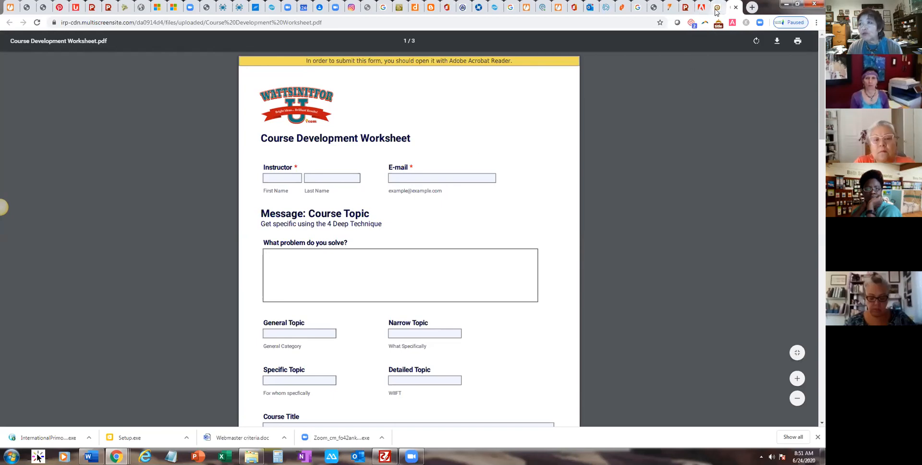
- Return to JotForm's list of forms, open the Course Development Worksheet's submissions, and review the submitted entries
left_click(666, 7)
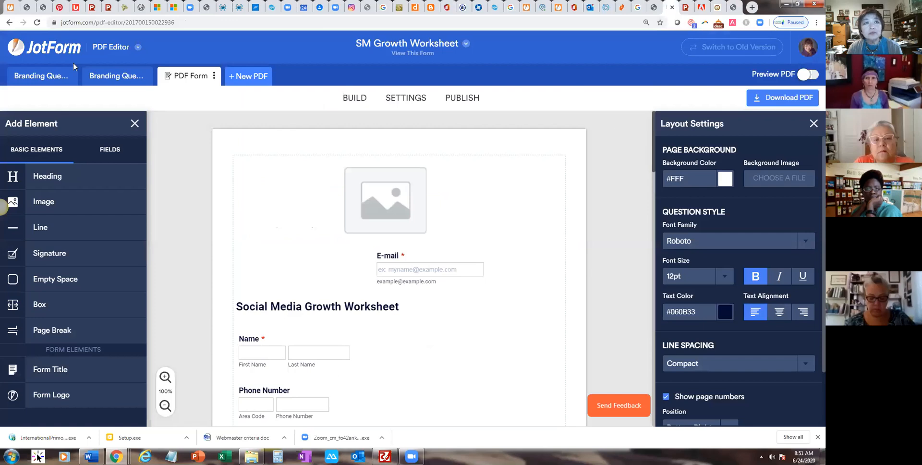
left_click(35, 54)
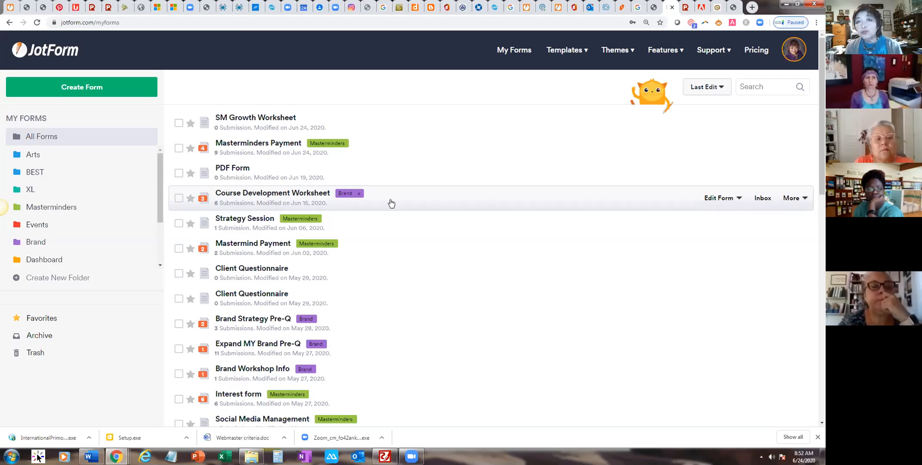
left_click(405, 202)
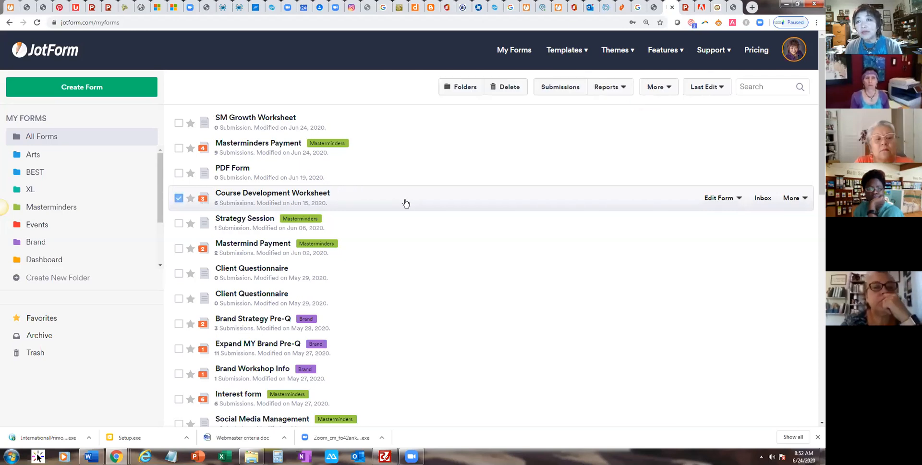
left_click(560, 87)
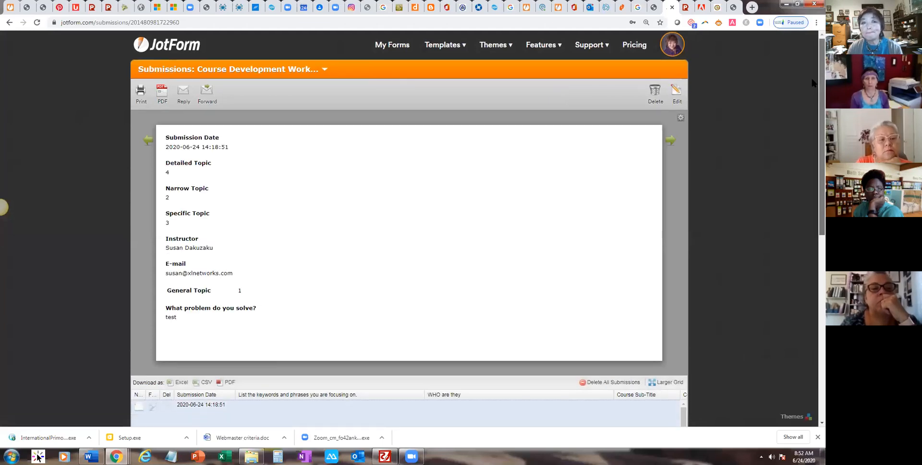
scroll(810, 162, "down", 4)
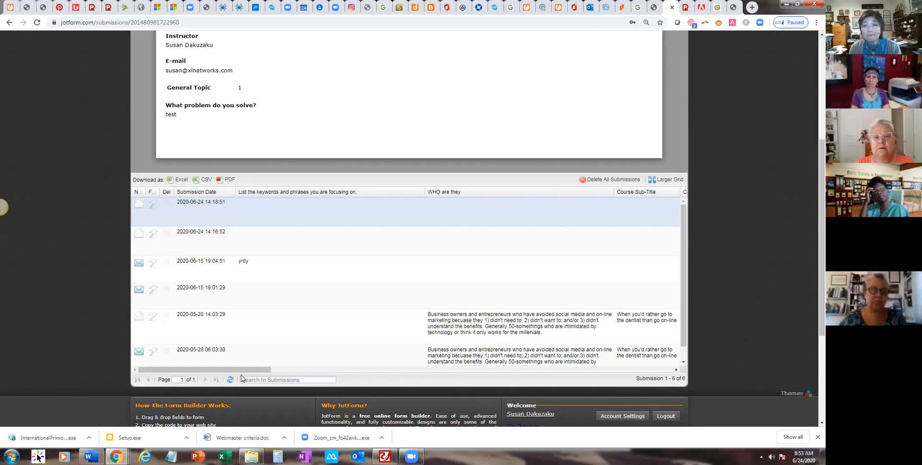
- Return from the submissions to the forms list and open the Course Development Worksheet for editing as a PDF form
scroll(812, 266, "up", 4)
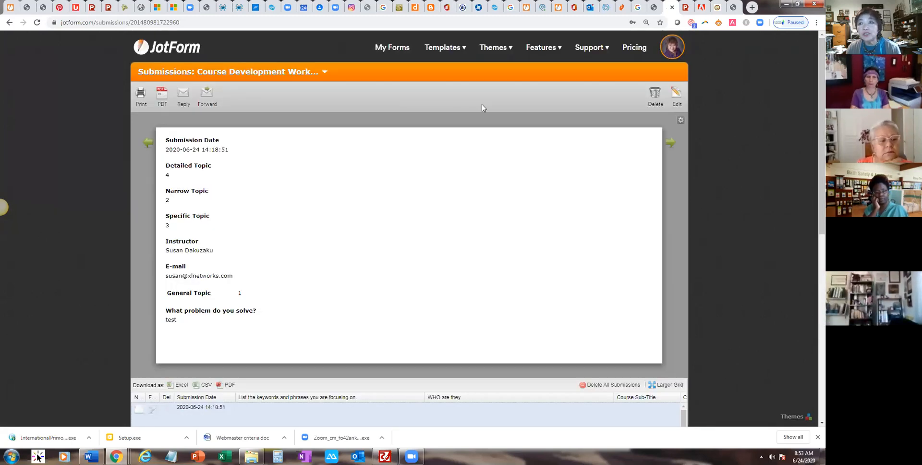
mouse_move(443, 52)
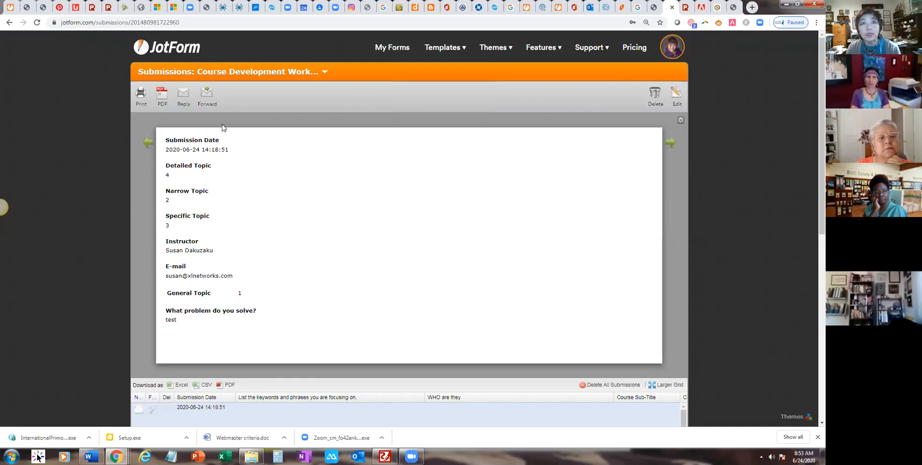
scroll(149, 141, "down", 1)
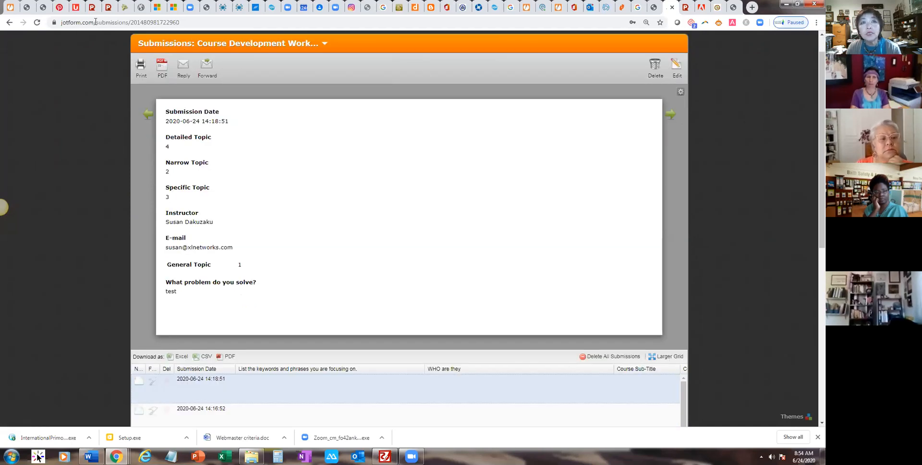
left_click(10, 22)
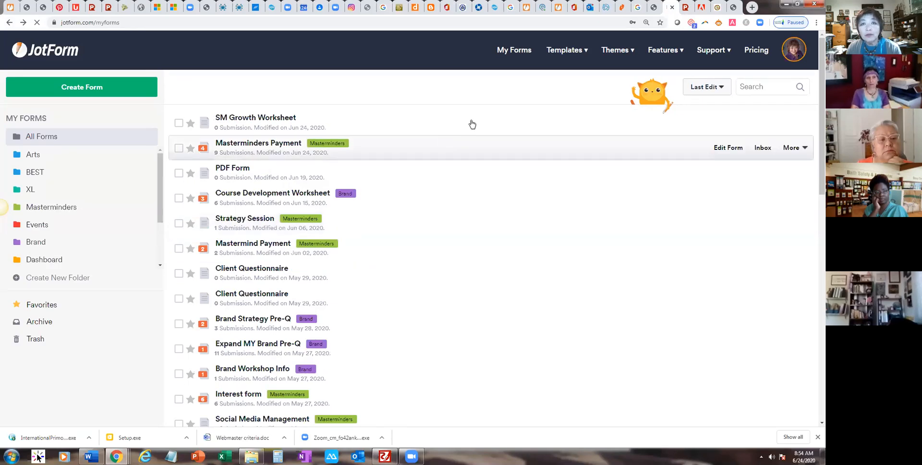
left_click(465, 208)
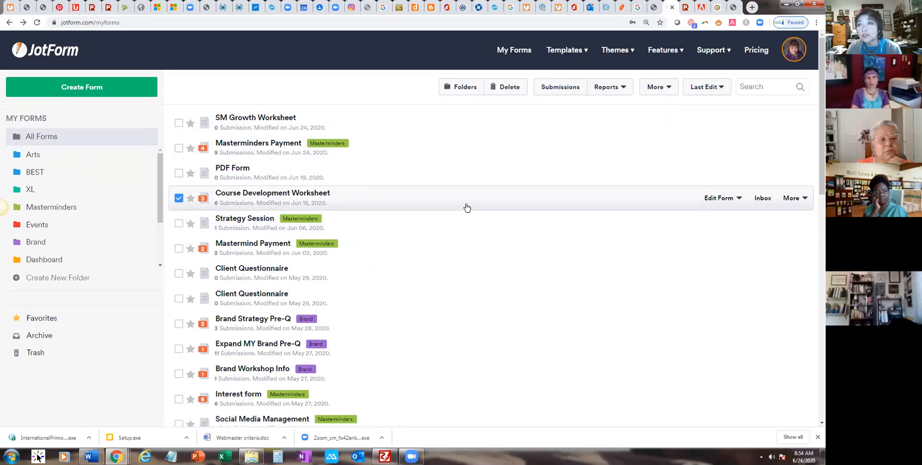
left_click(726, 202)
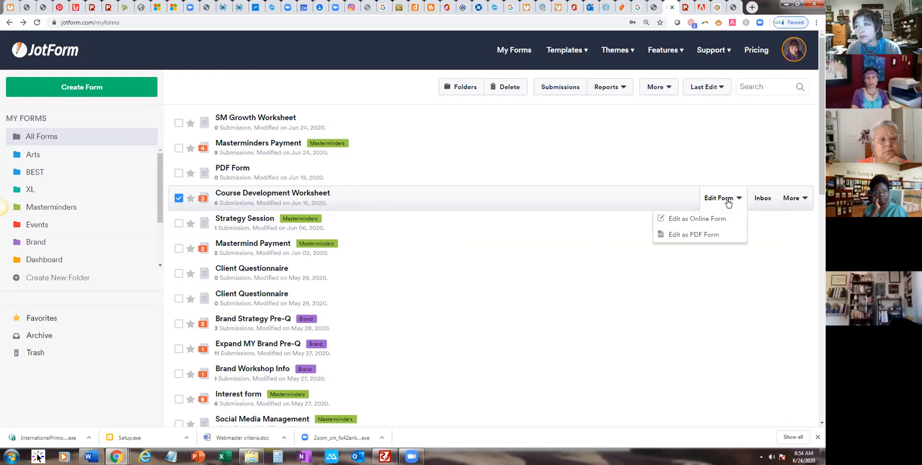
left_click(700, 234)
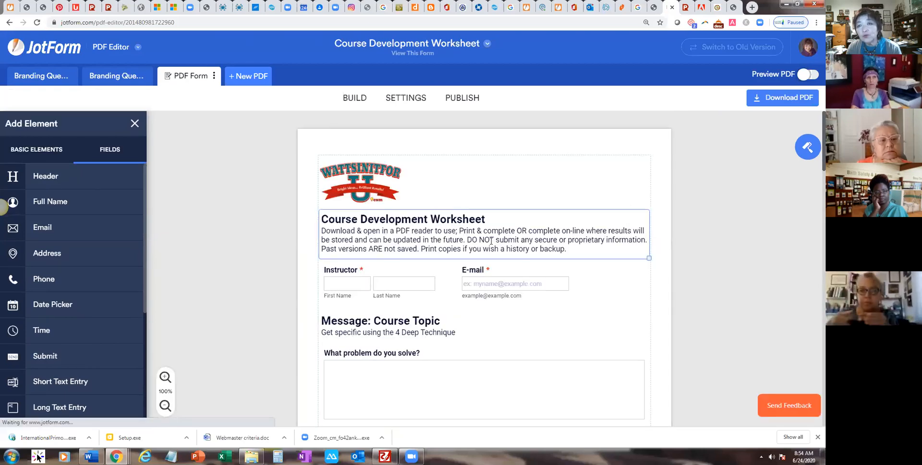
- Move the E-mail field up beside the logo at the head of the page and look over the rest of the first page
left_click_drag(583, 255, 551, 264)
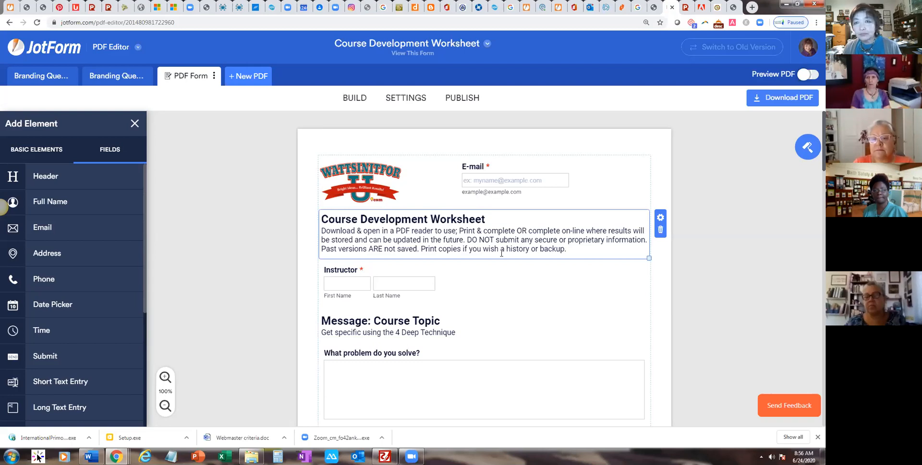
scroll(471, 264, "down", 4)
scroll(471, 264, "down", 2)
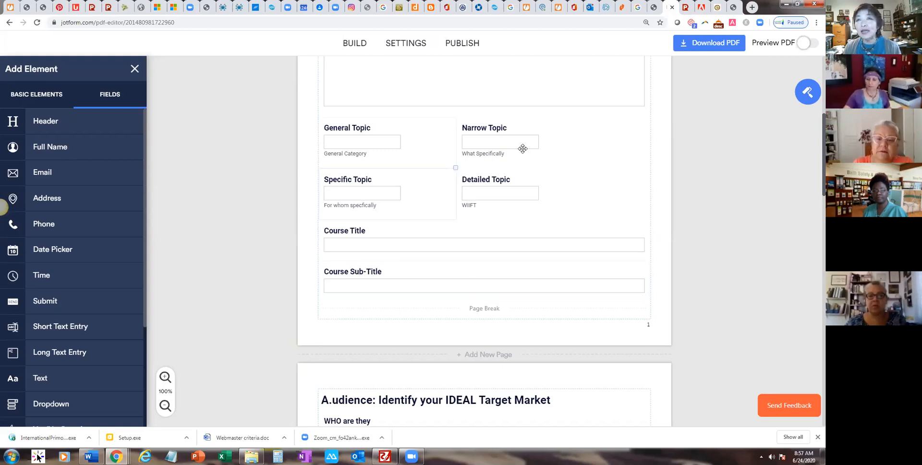
scroll(534, 145, "up", 5)
scroll(567, 143, "up", 2)
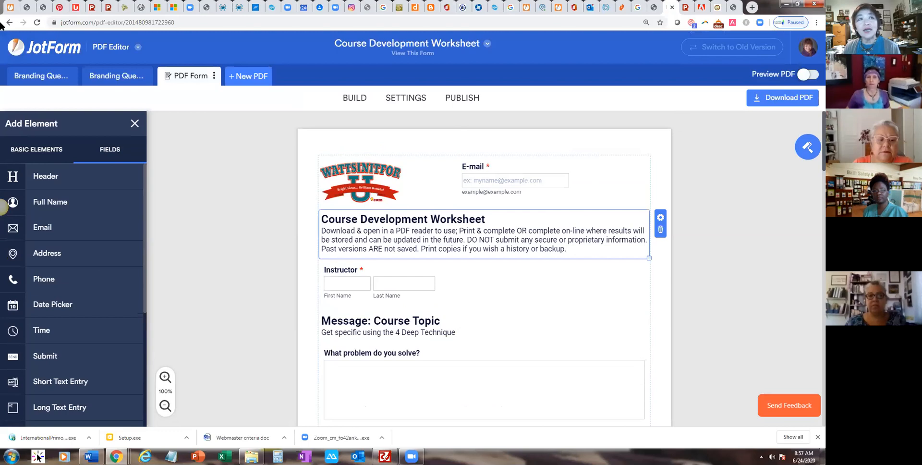
- Go back to the forms list and open the Course Development Worksheet's submissions table
left_click(42, 44)
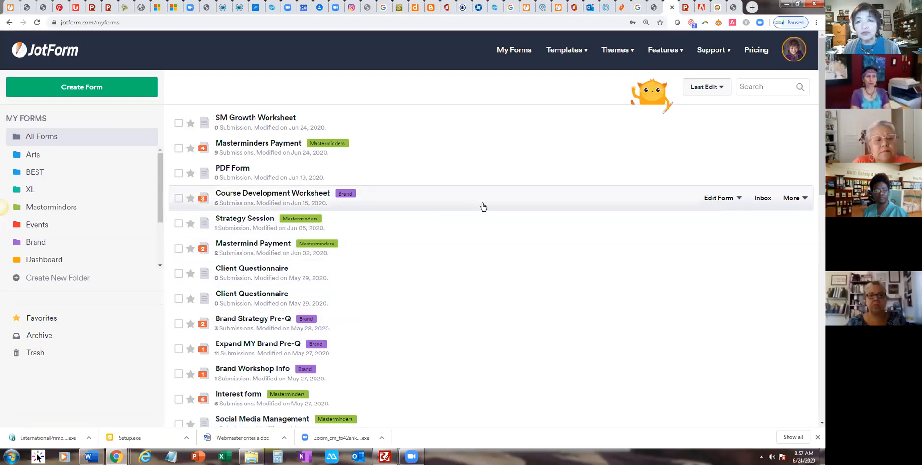
left_click(507, 208)
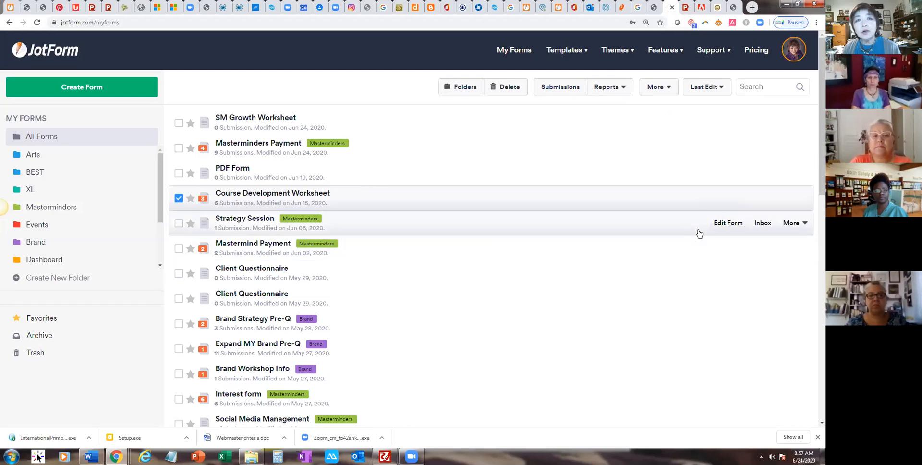
left_click(563, 90)
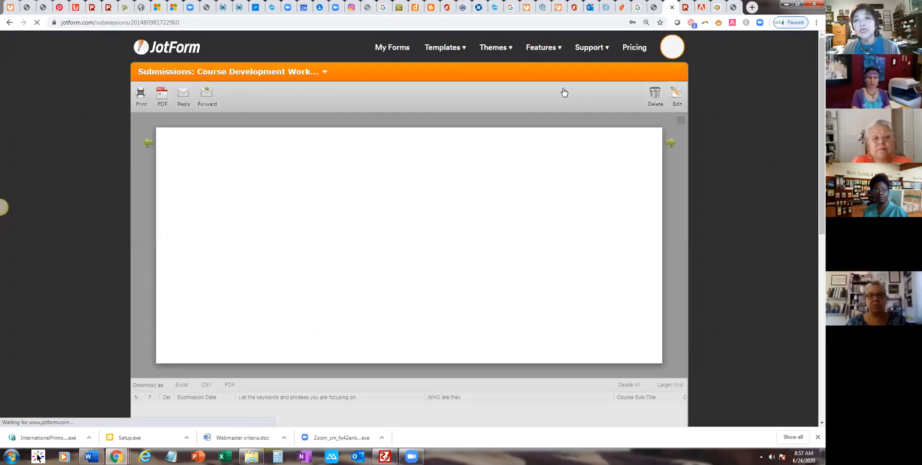
scroll(541, 118, "down", 6)
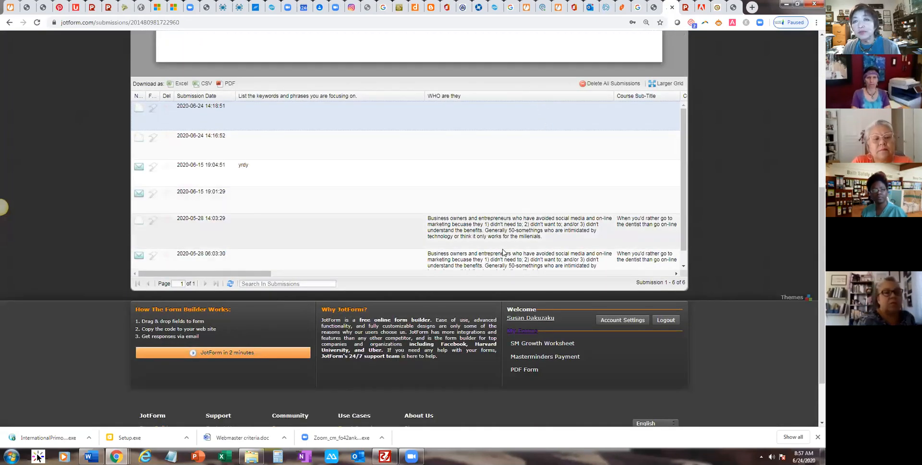
scroll(503, 252, "up", 1)
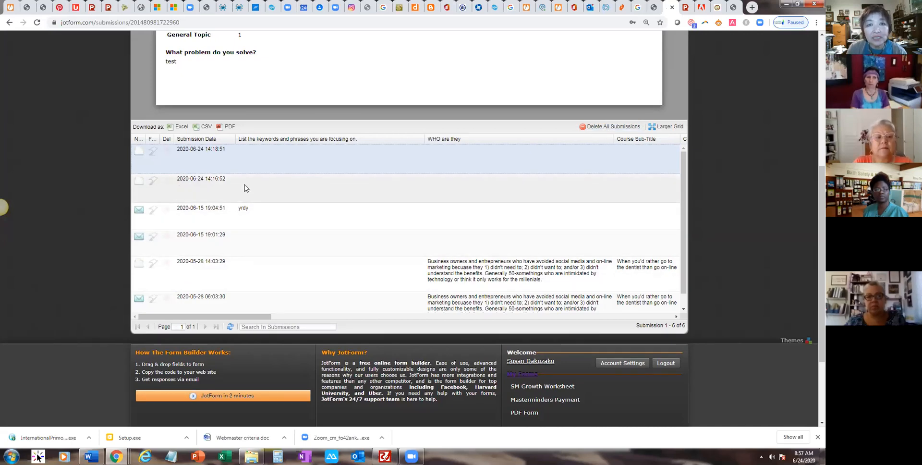
left_click(167, 181)
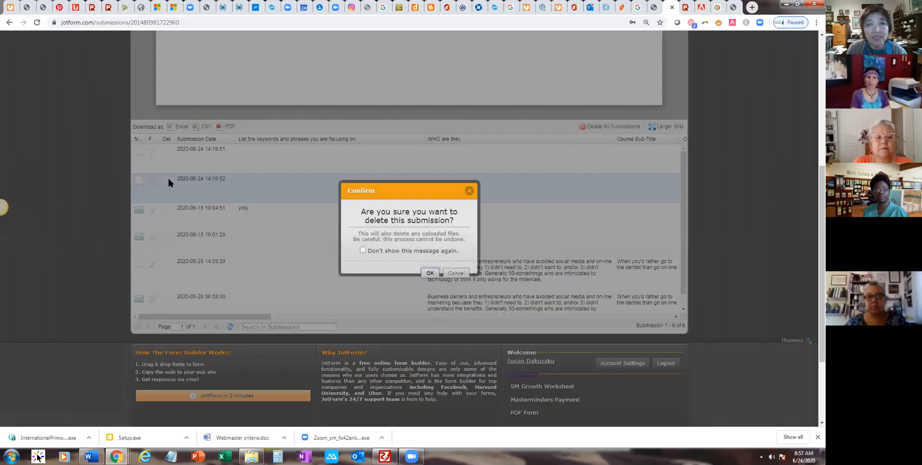
left_click(429, 272)
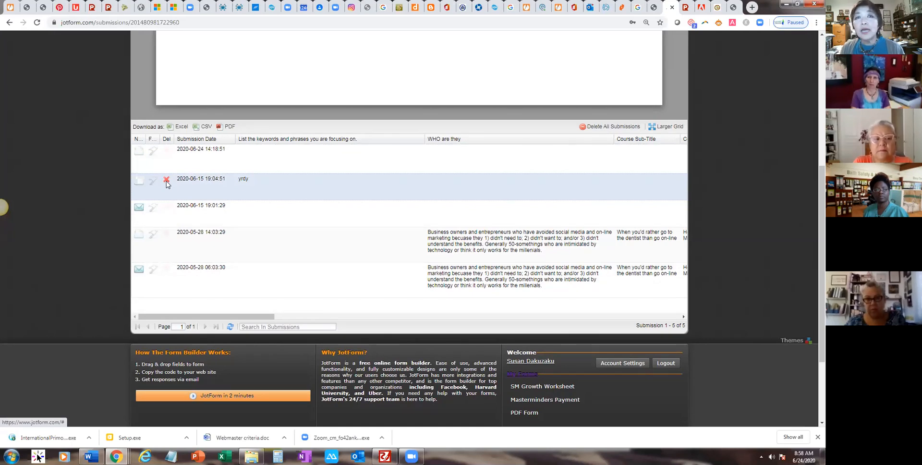
left_click_drag(822, 221, 812, 81)
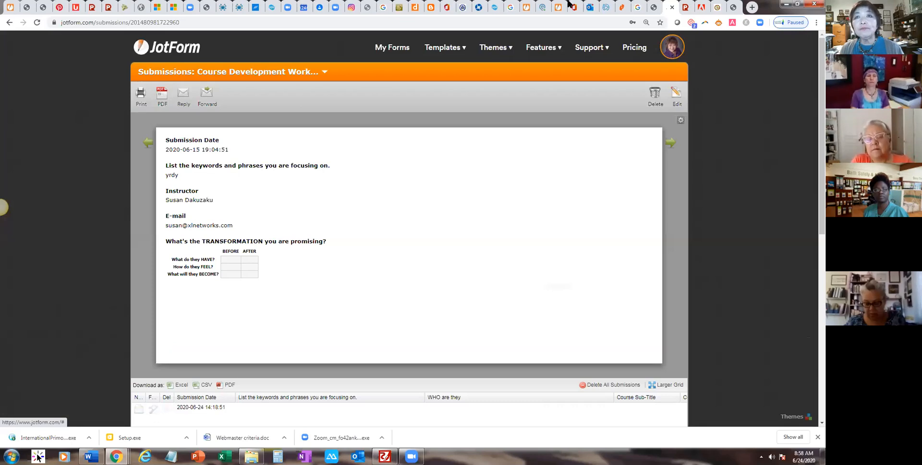
- From the forms list, open the Strategy Session form for editing and look over its contact and session priority fields
left_click(399, 55)
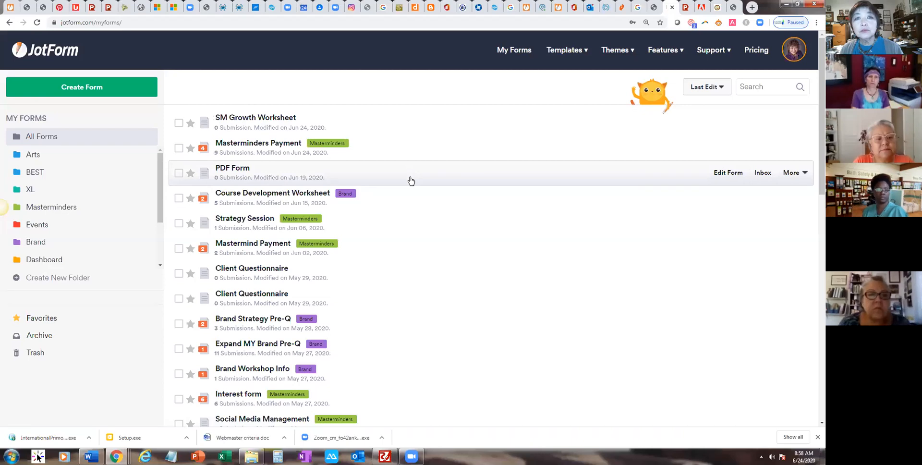
left_click(420, 226)
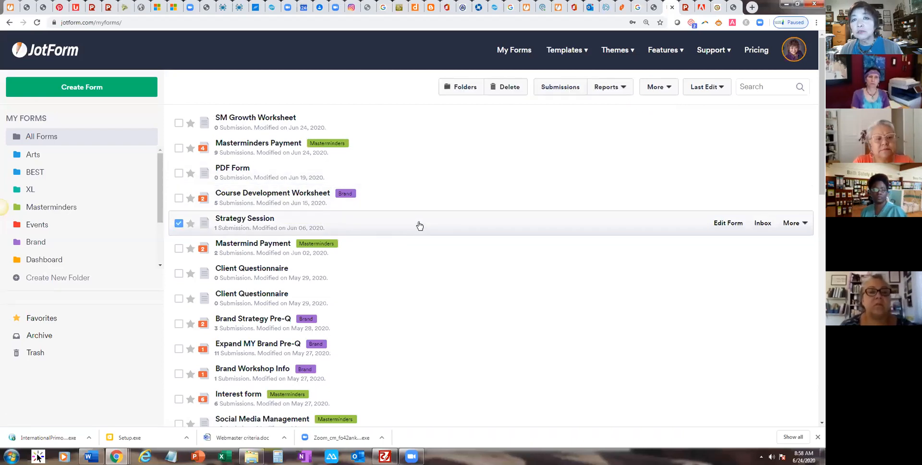
left_click(730, 224)
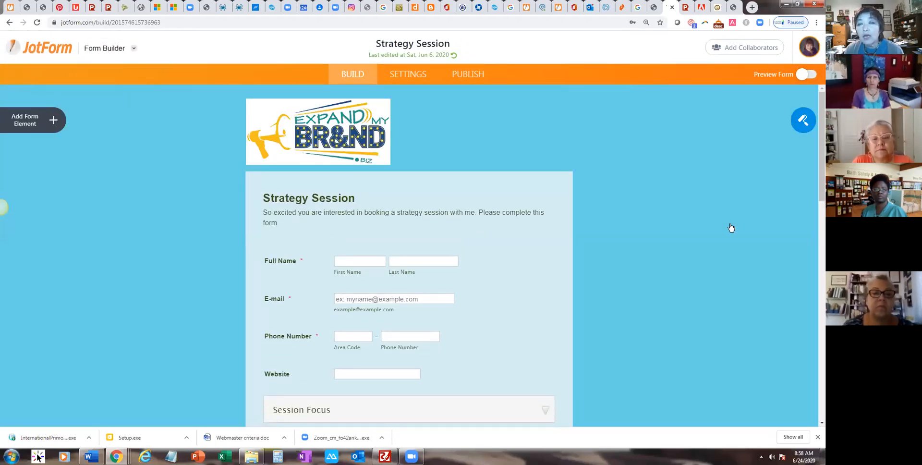
scroll(454, 221, "down", 5)
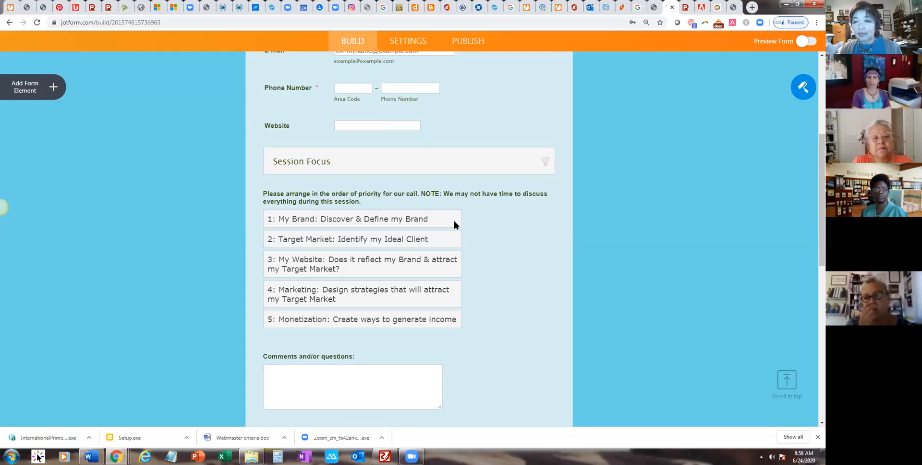
- Preview the Strategy Session form and fill in the name, e-mail and phone fields from a saved autofill entry
left_click(812, 43)
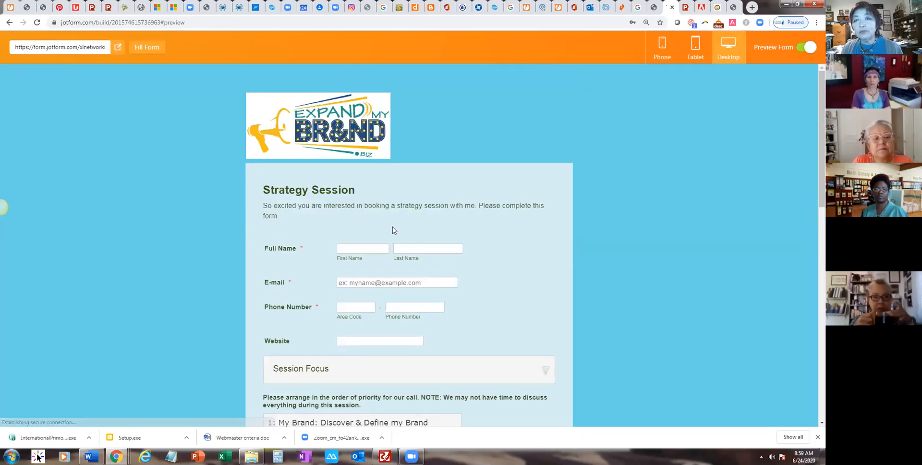
left_click(363, 247)
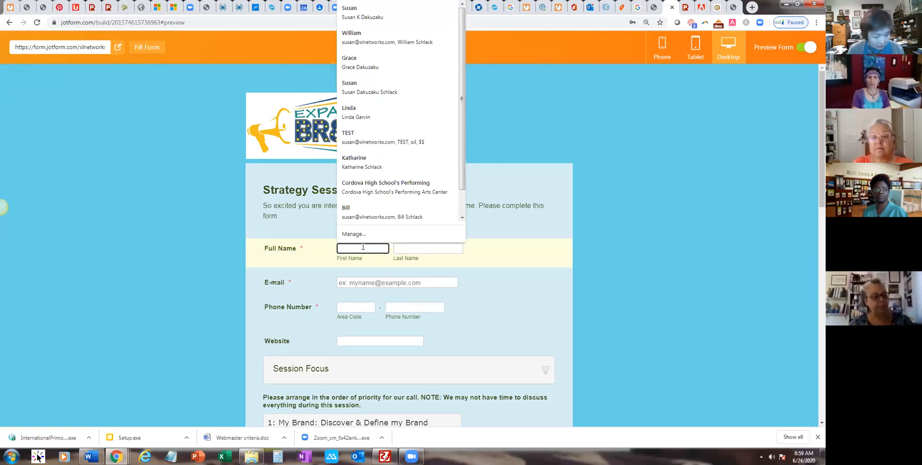
type("susan")
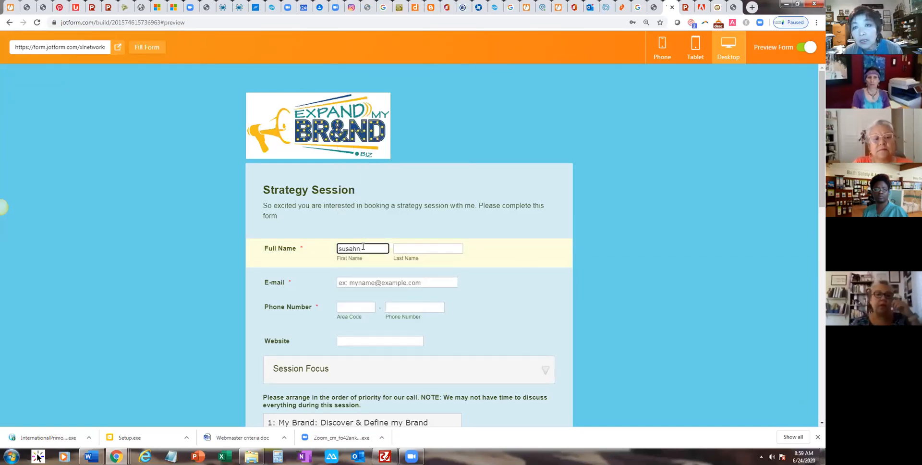
key("BackSpace")
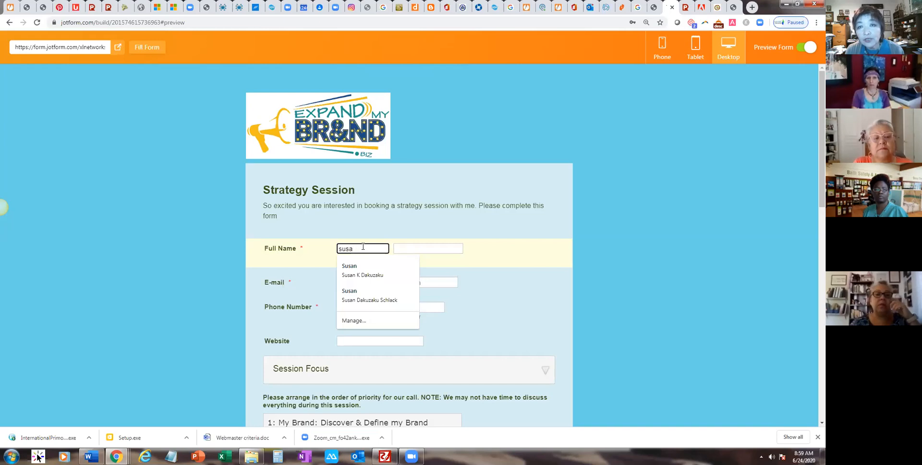
left_click(345, 272)
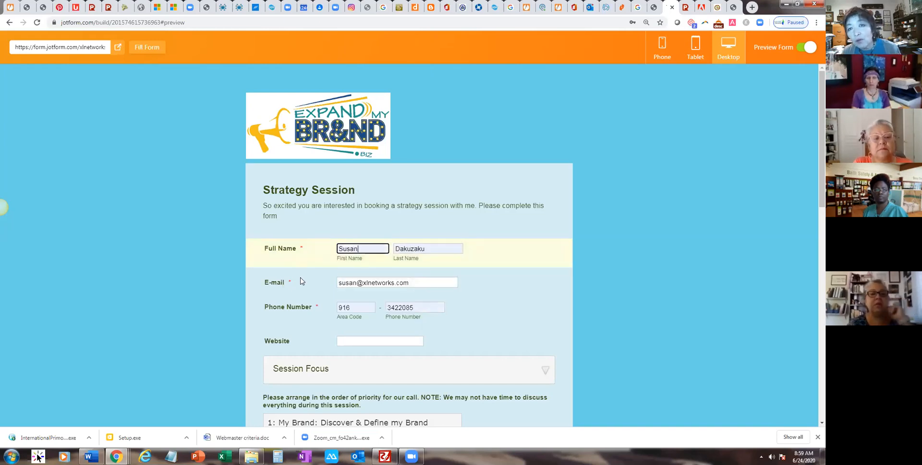
- In the preview, rank Marketing third in the priority list above My Website, look over the payment options, and return to the form builder
scroll(418, 378, "down", 4)
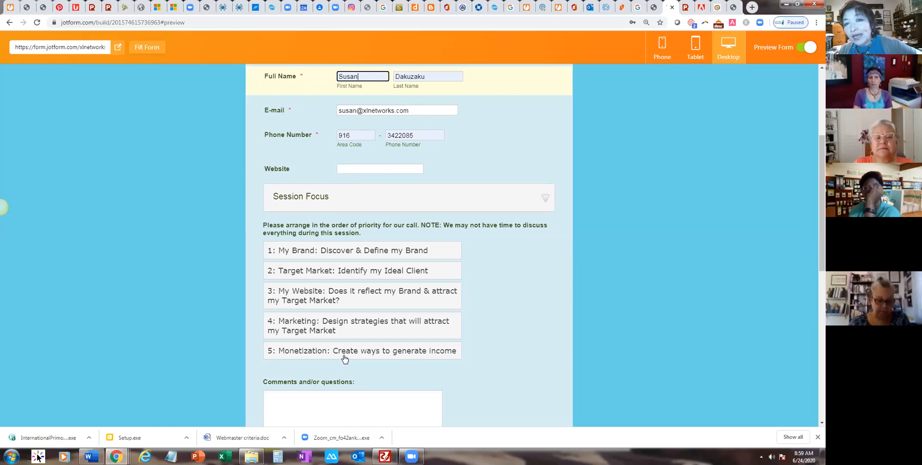
left_click_drag(351, 338, 370, 267)
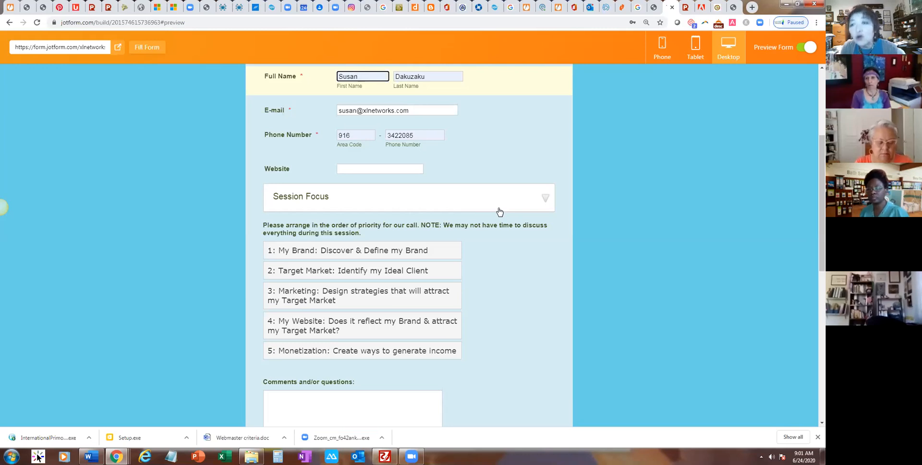
scroll(499, 211, "down", 3)
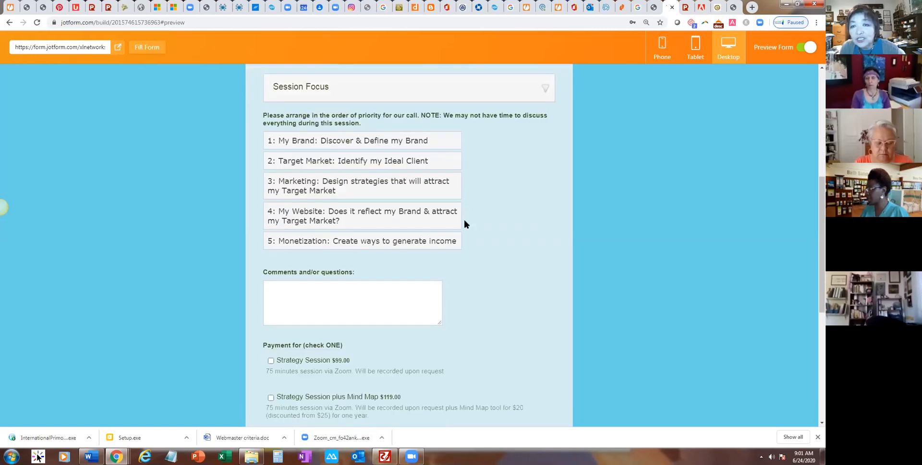
scroll(466, 221, "up", 6)
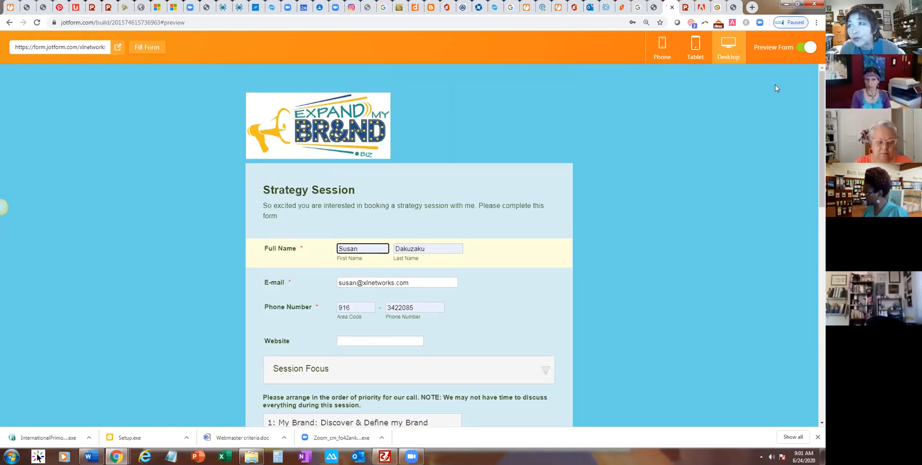
left_click(807, 47)
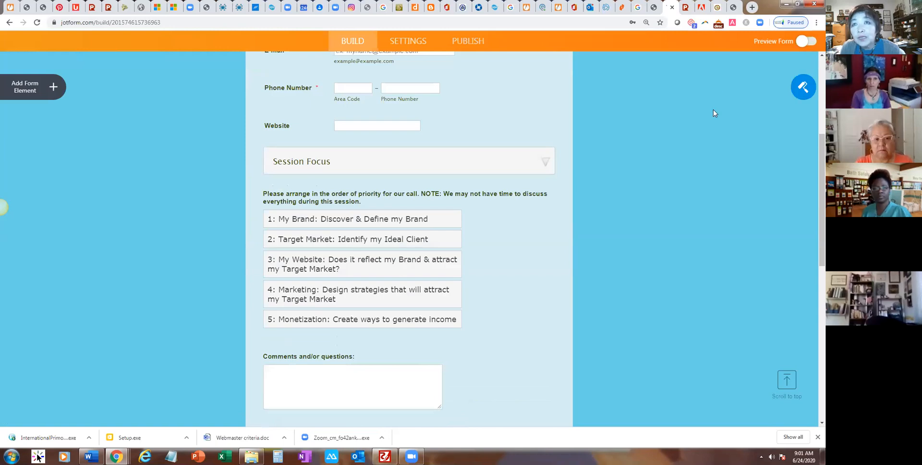
- Open the Strategy Session form's settings and review its conditional logic and the emails sent after submissions
left_click(407, 43)
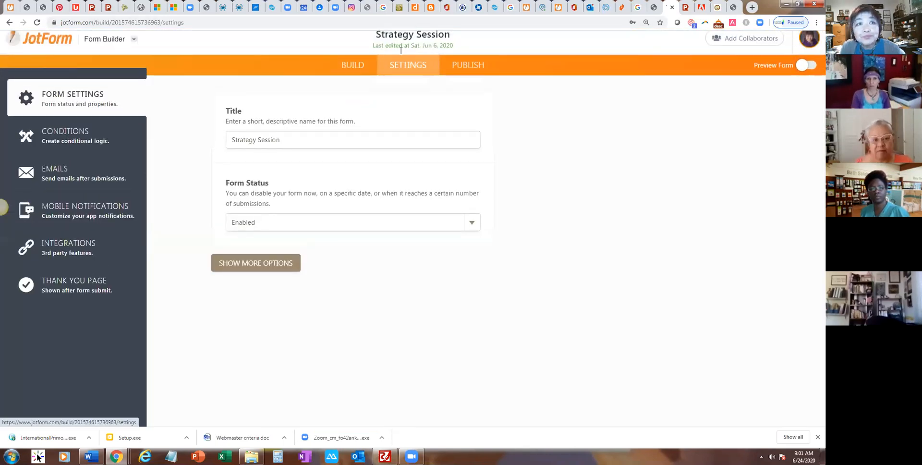
left_click(63, 161)
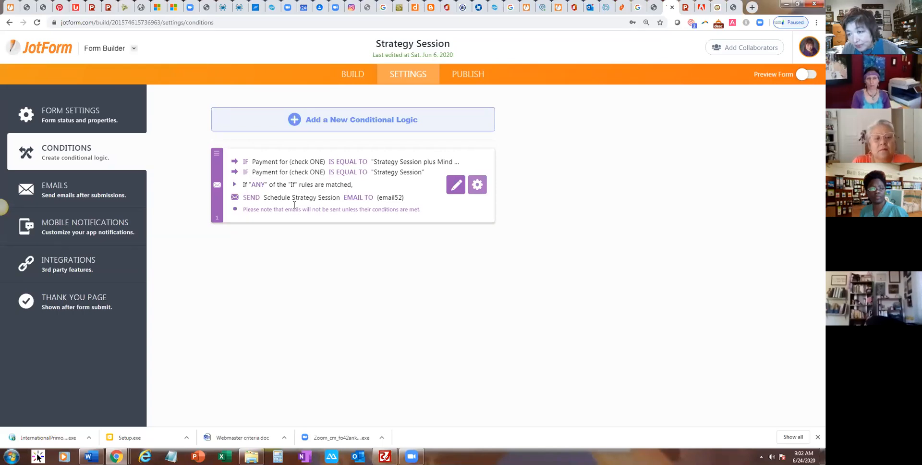
left_click(94, 193)
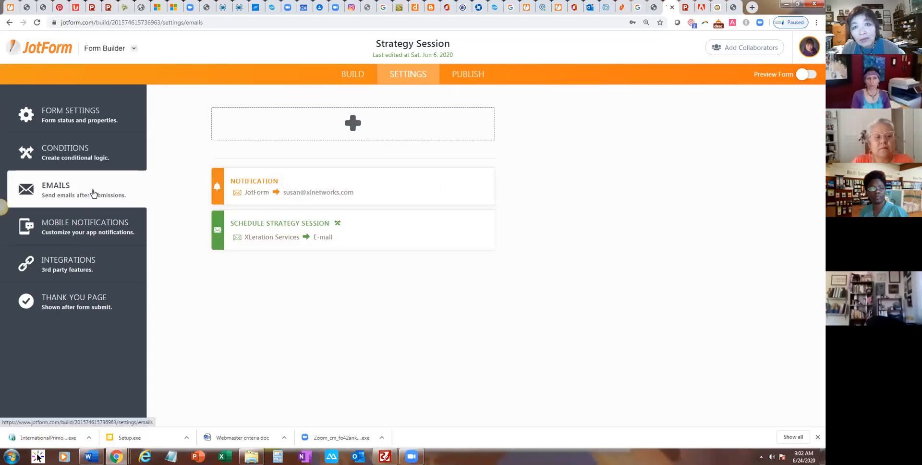
- Review the body of the Schedule Strategy Session autoresponder, including its {pleaseArrange} field, and return to the emails list to open the Notification email
mouse_move(319, 240)
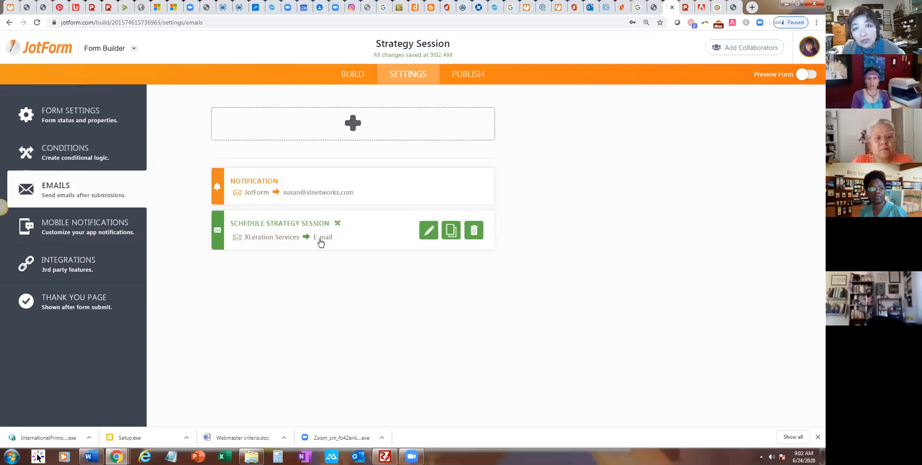
left_click(428, 230)
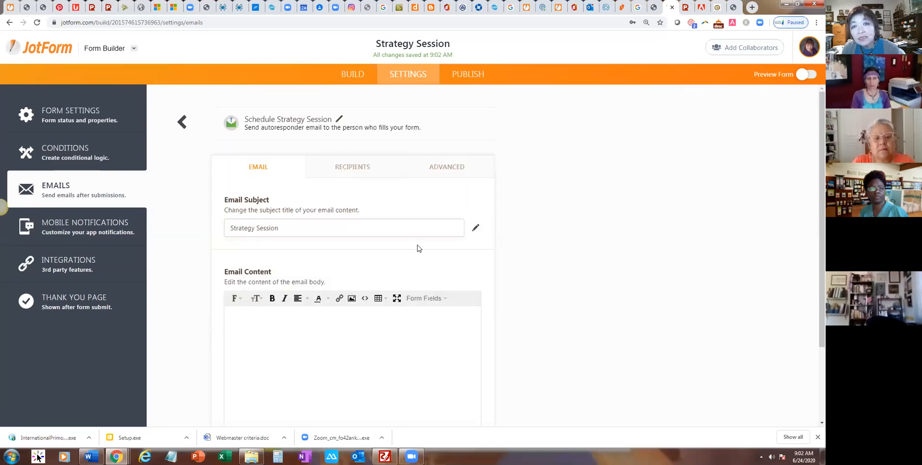
scroll(416, 247, "down", 3)
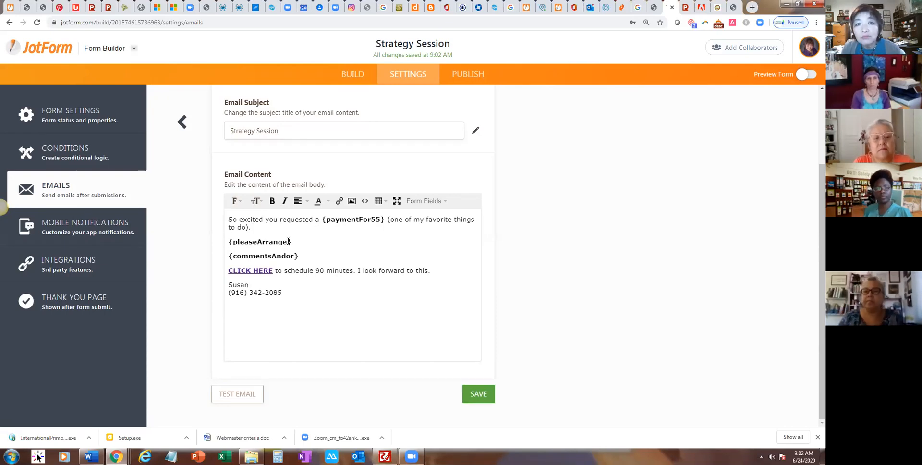
left_click_drag(300, 241, 224, 244)
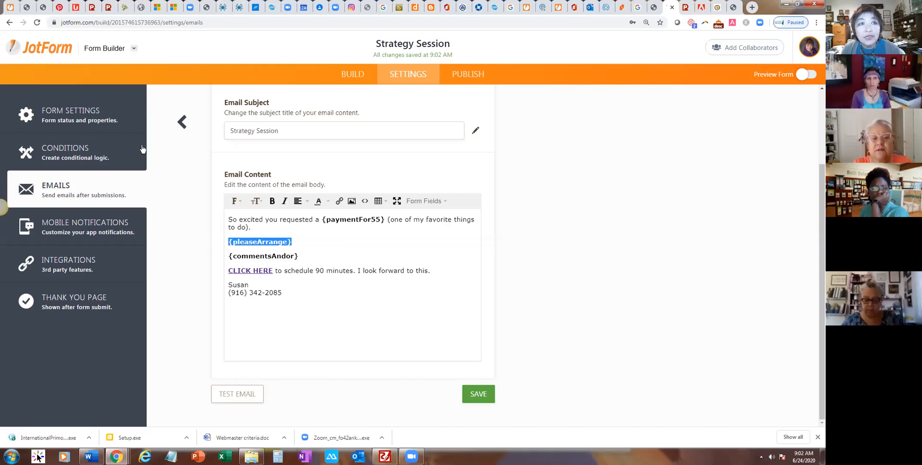
left_click(77, 187)
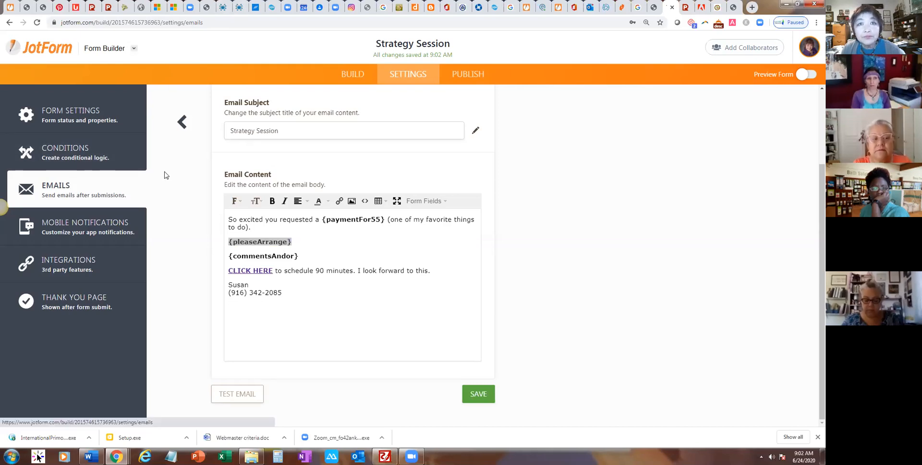
left_click(182, 126)
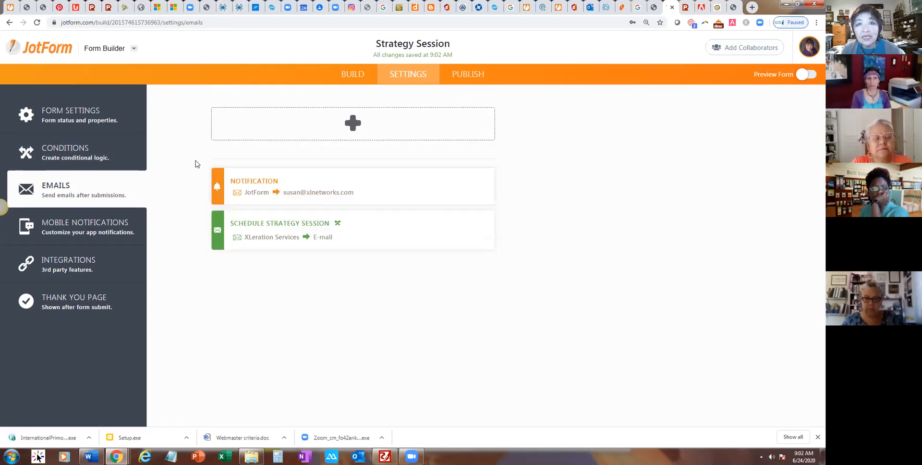
left_click(321, 192)
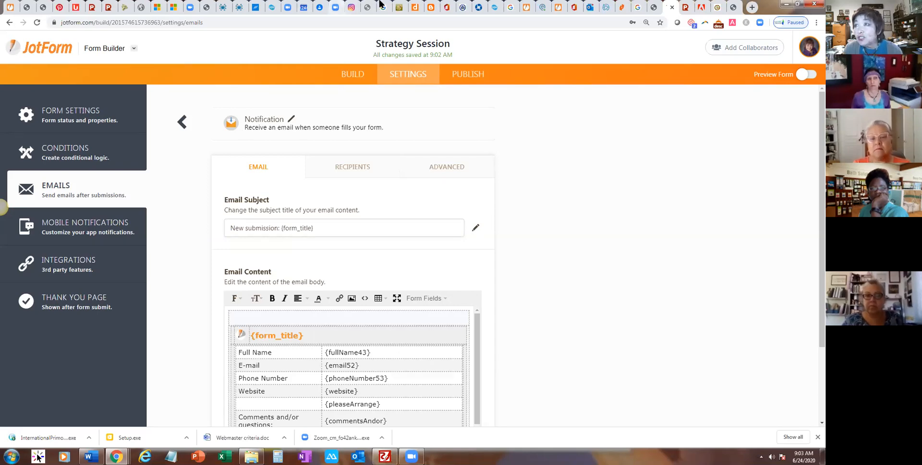
- Open cordovacouncil.org in a new browser tab and look over the Be a Magic Maker page's download links and interest form
left_click(752, 7)
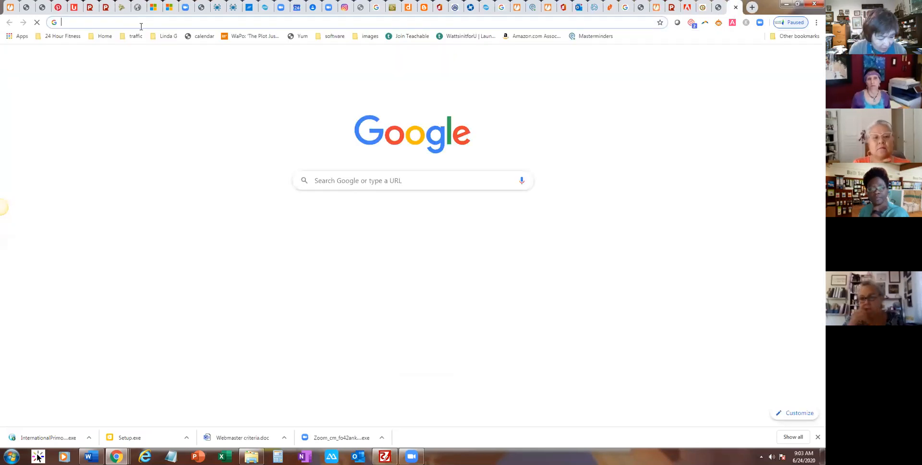
type("cordovacouncil.org")
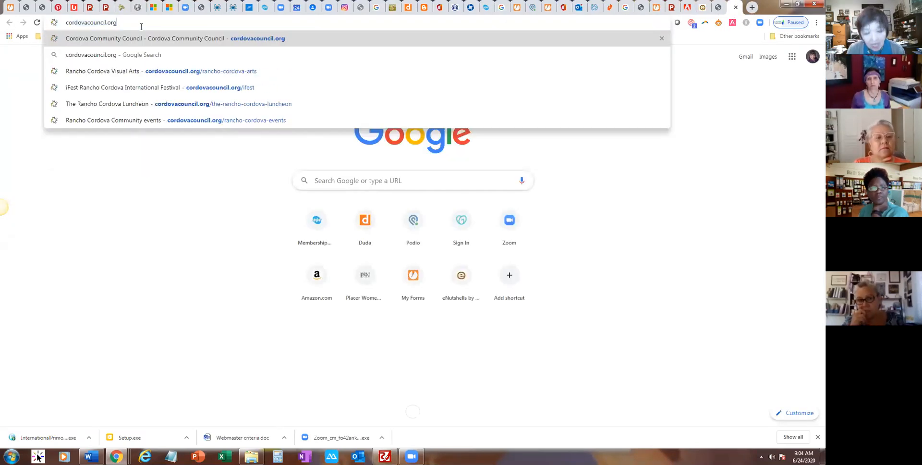
key("Return")
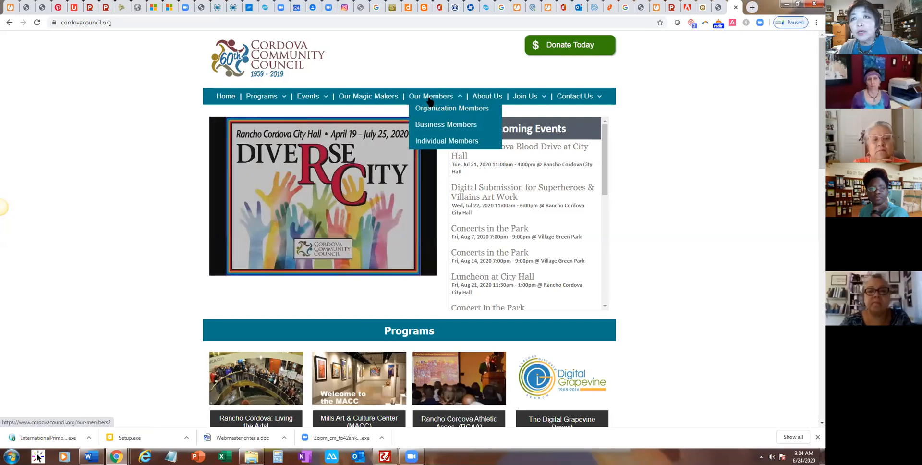
mouse_move(528, 99)
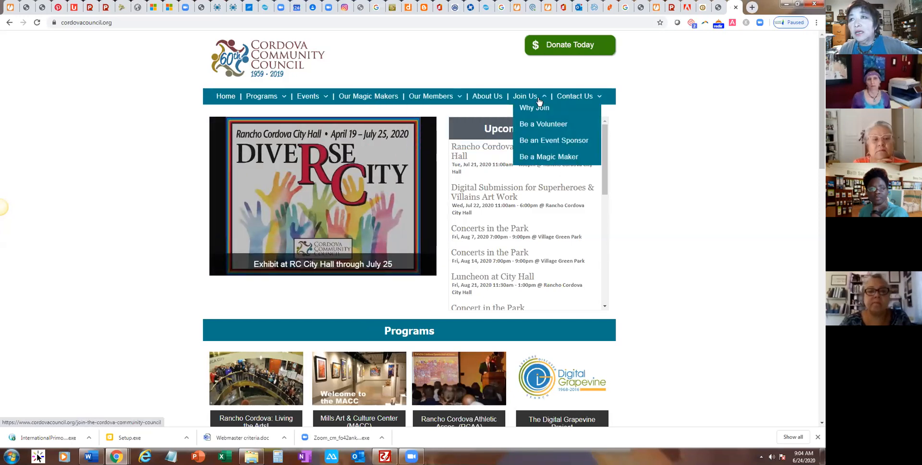
left_click(548, 158)
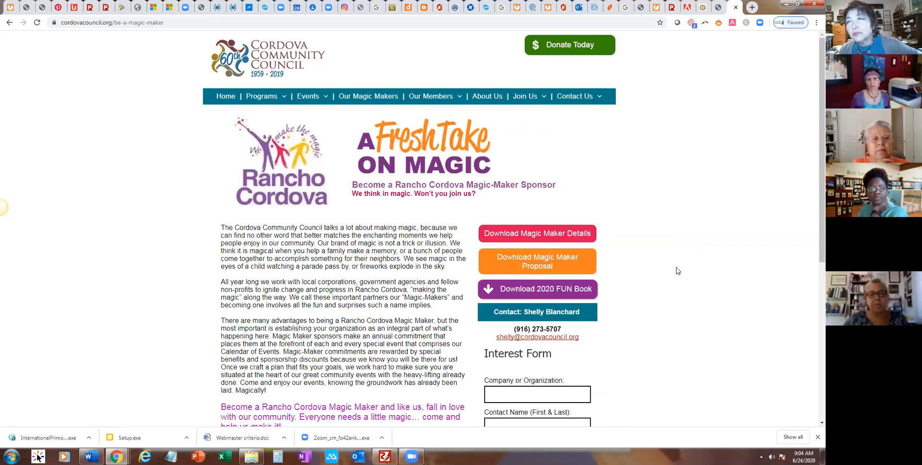
scroll(678, 267, "down", 1)
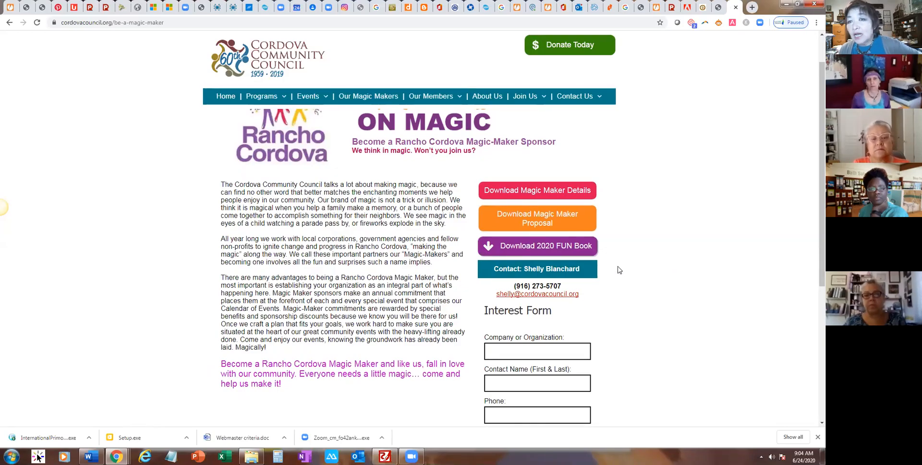
scroll(619, 270, "down", 2)
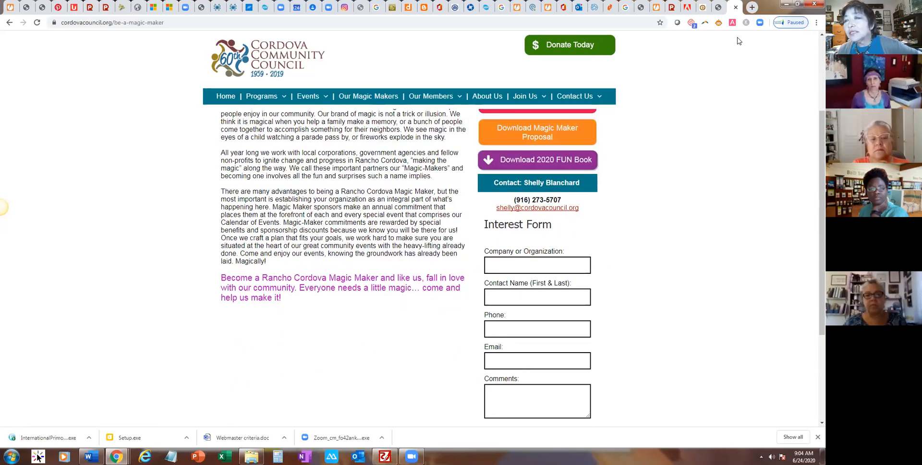
scroll(660, 109, "up", 2)
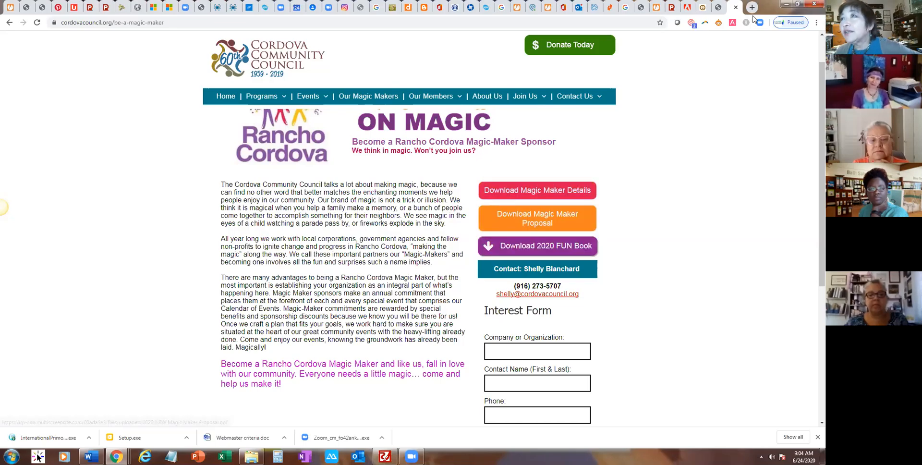
- Switch back to the JotForm Strategy Session form and log out of the current account
left_click(657, 8)
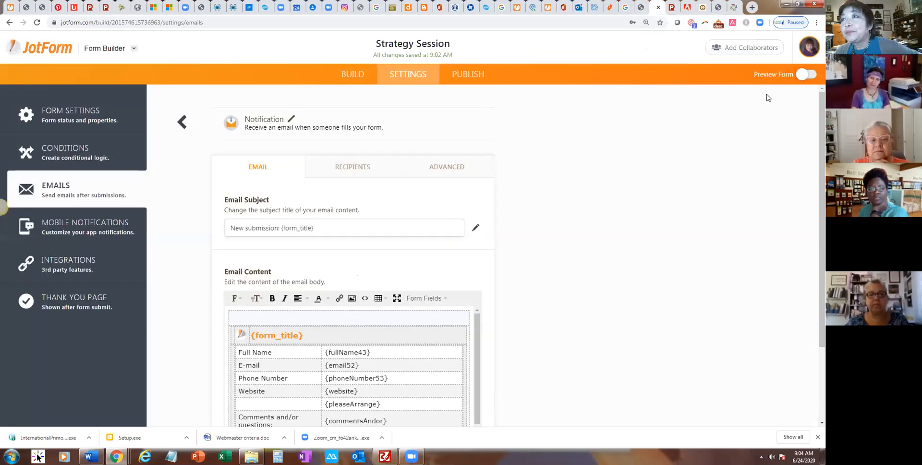
left_click(811, 47)
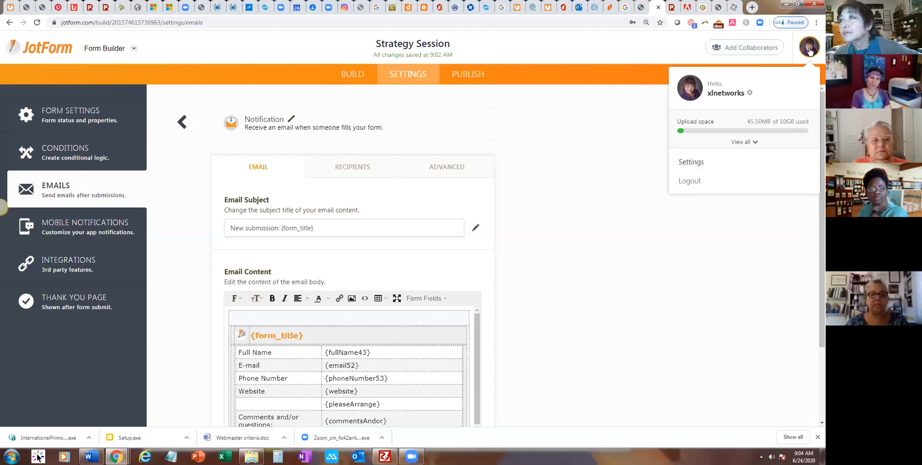
left_click(689, 181)
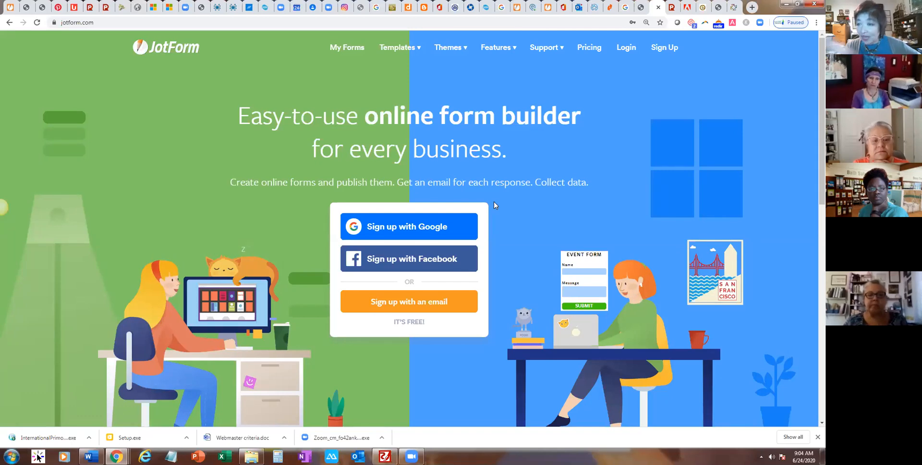
- Log in to JotForm with the Cordova Council account, filling the username and password fields from its saved login
left_click(623, 48)
double_click(382, 243)
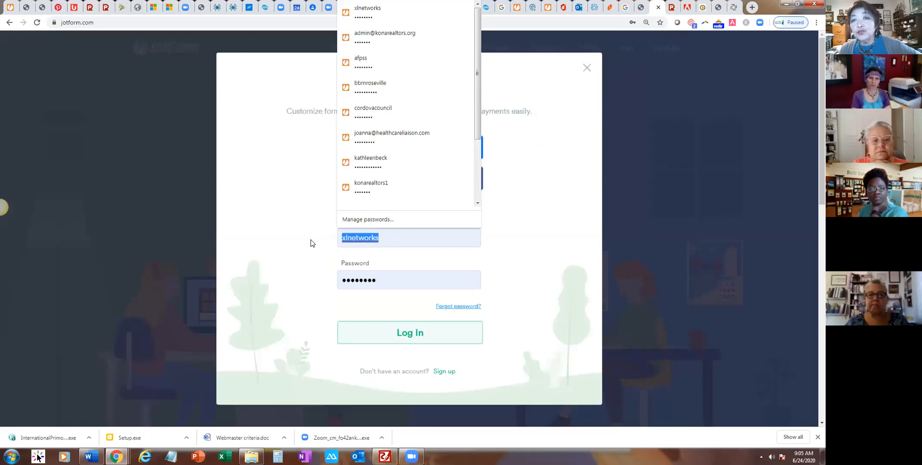
type("co")
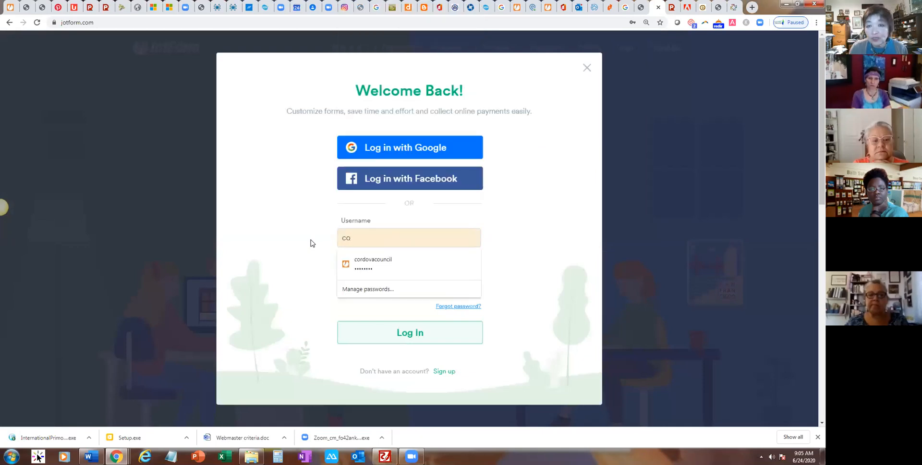
left_click(422, 268)
left_click(421, 340)
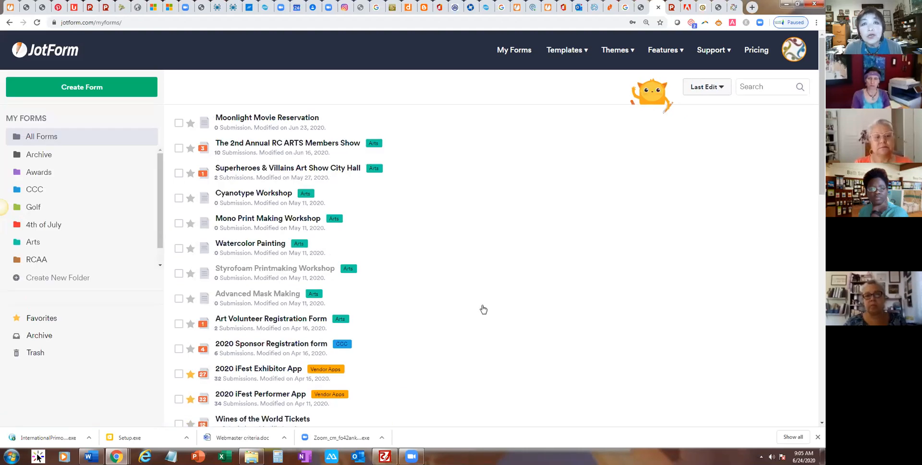
- Open the 2020 Sponsor Registration form for editing and preview it, looking over the introduction and the event categories
mouse_move(513, 300)
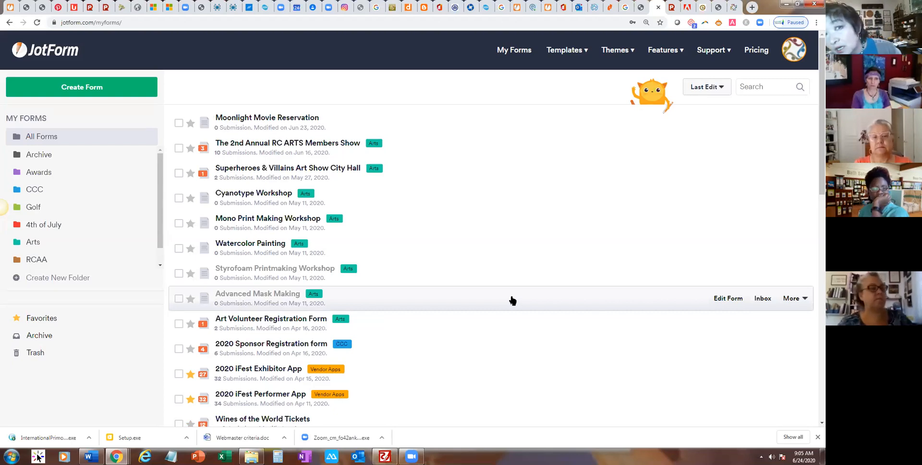
left_click(406, 349)
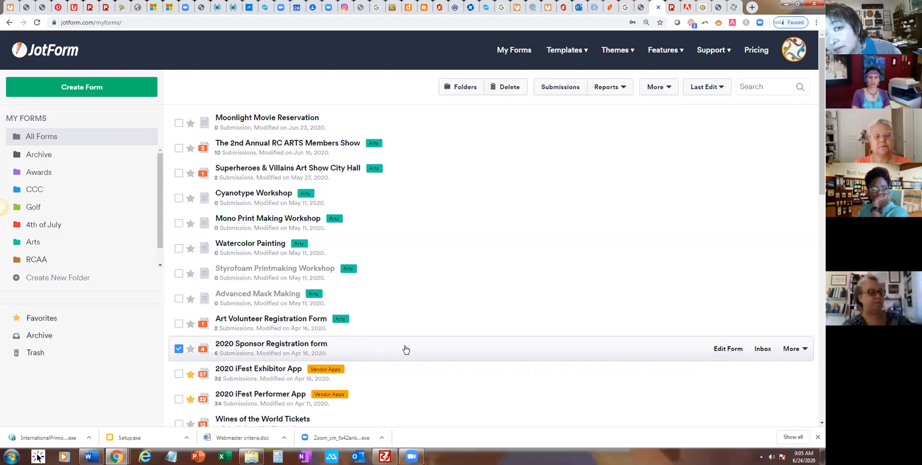
left_click(730, 350)
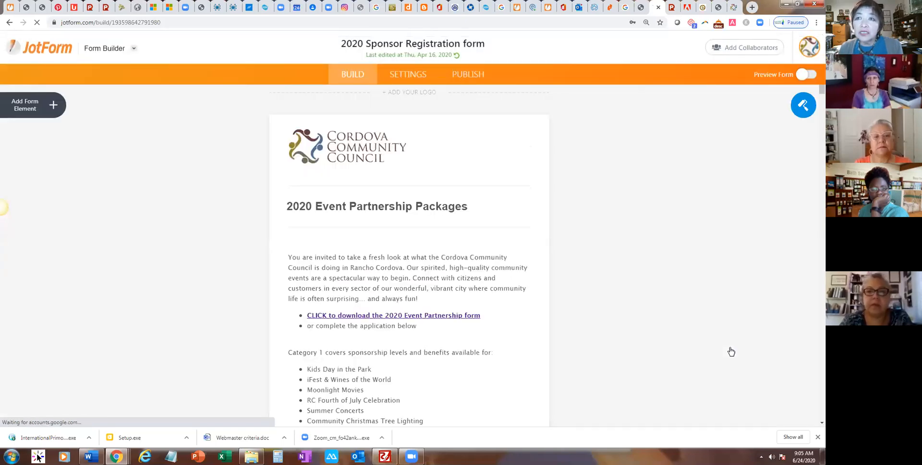
scroll(731, 352, "down", 3)
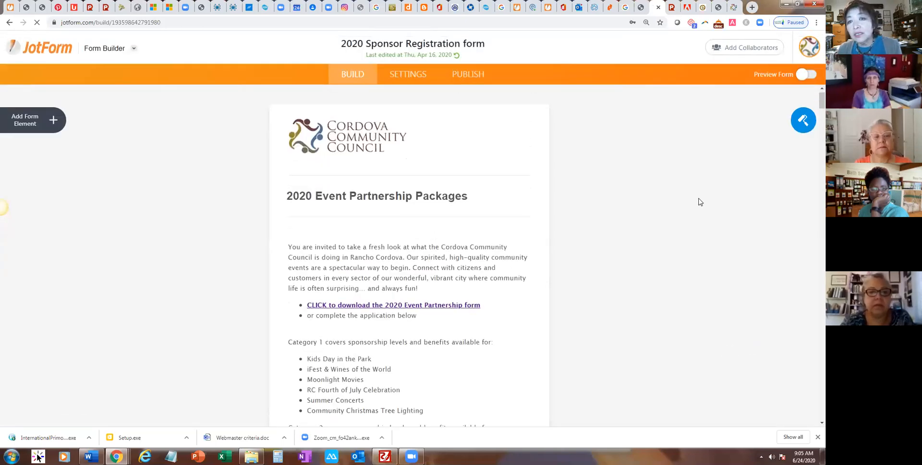
scroll(747, 99, "down", 2)
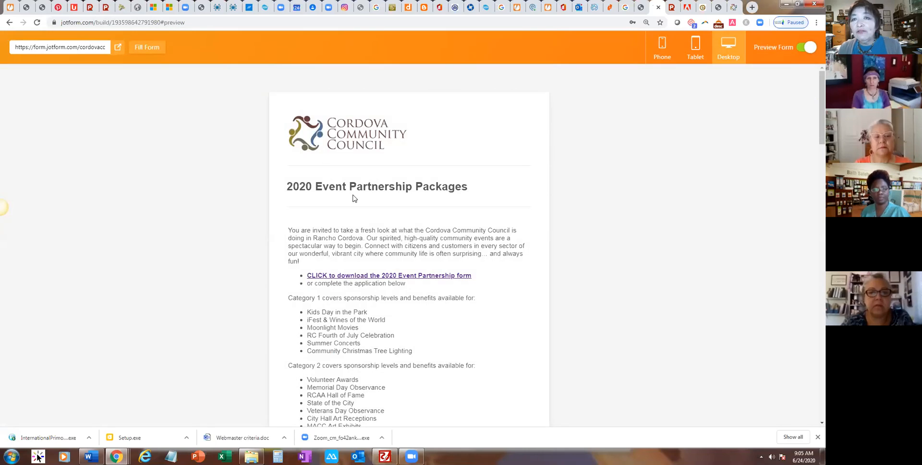
scroll(403, 300, "down", 3)
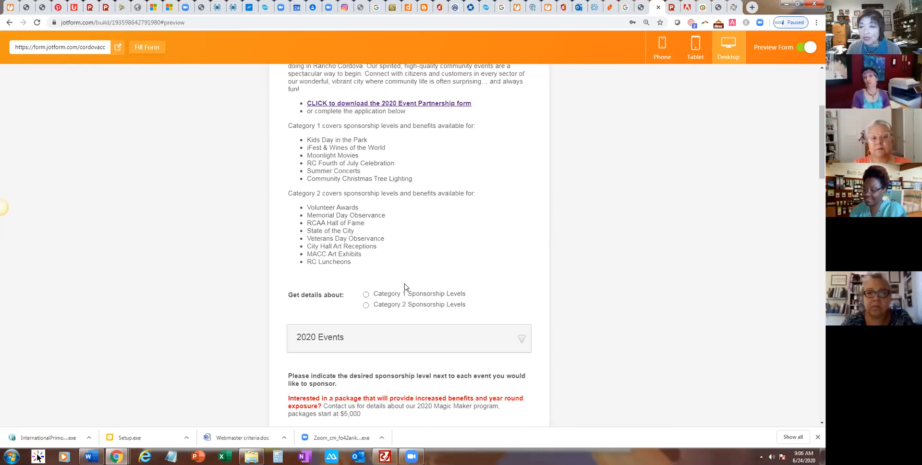
- In the preview, compare the options shown for Category 1 and Category 2 Sponsorship Levels, leaving Category 2 selected
left_click(366, 295)
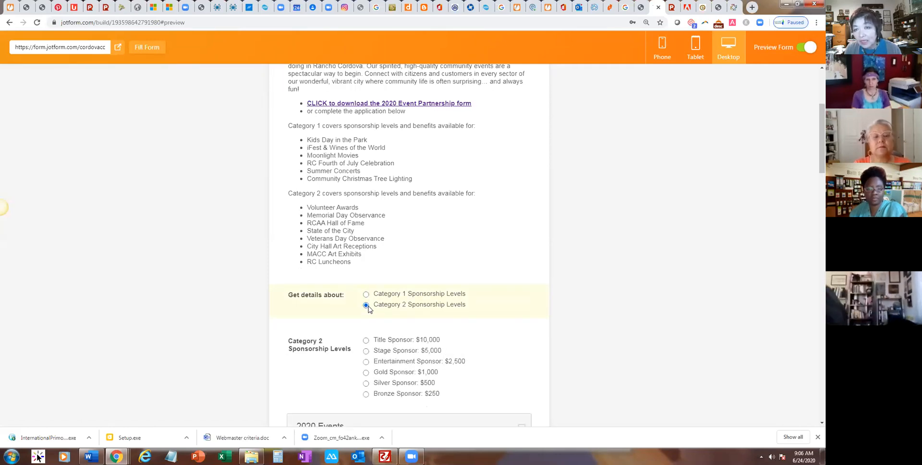
left_click(367, 305)
scroll(463, 288, "down", 1)
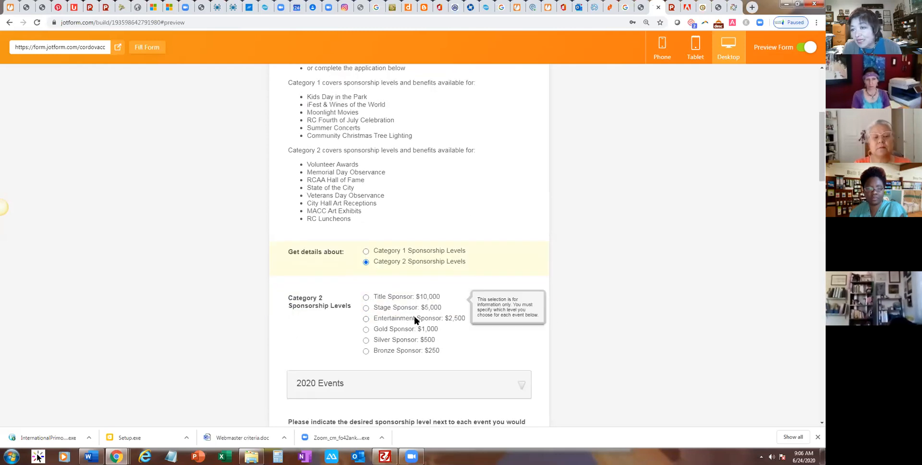
left_click(367, 252)
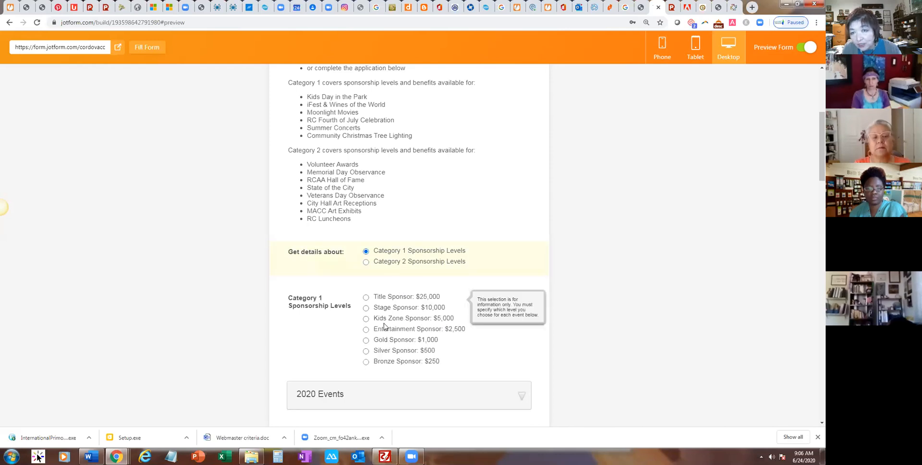
left_click(366, 261)
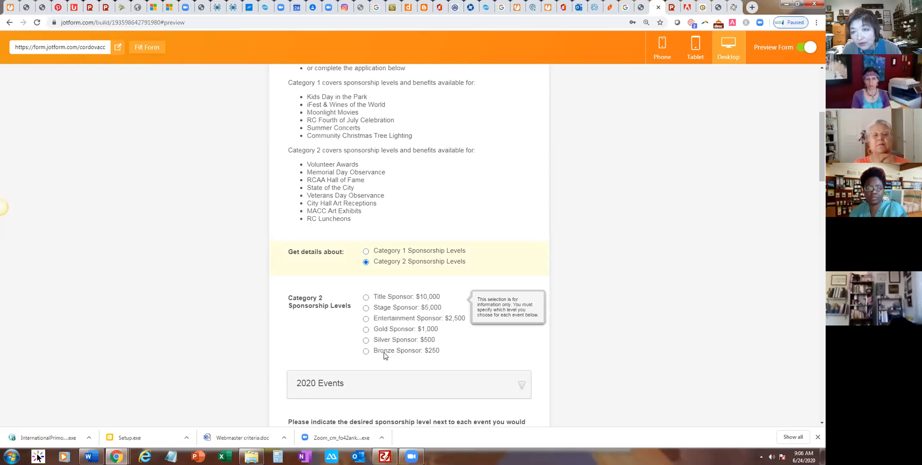
- Select the Silver Sponsor level under Category 2, switch to Bronze Sponsor, and look over the benefits and the 2020 Events section
scroll(425, 349, "down", 1)
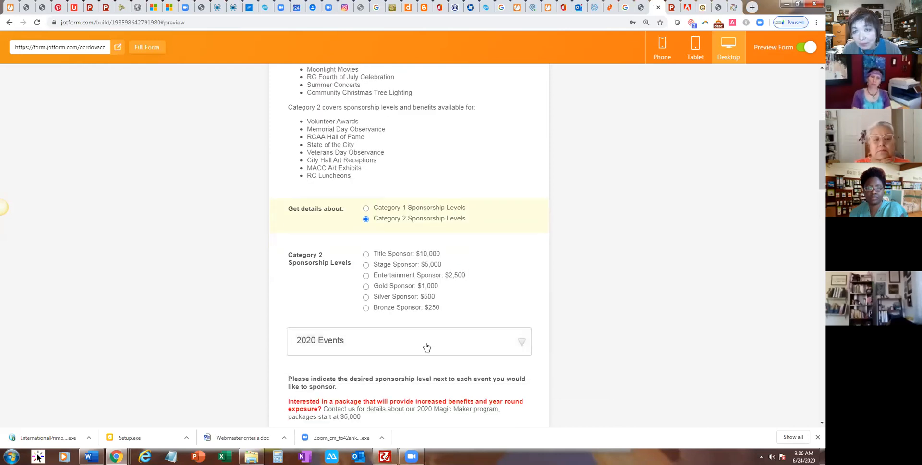
left_click(366, 298)
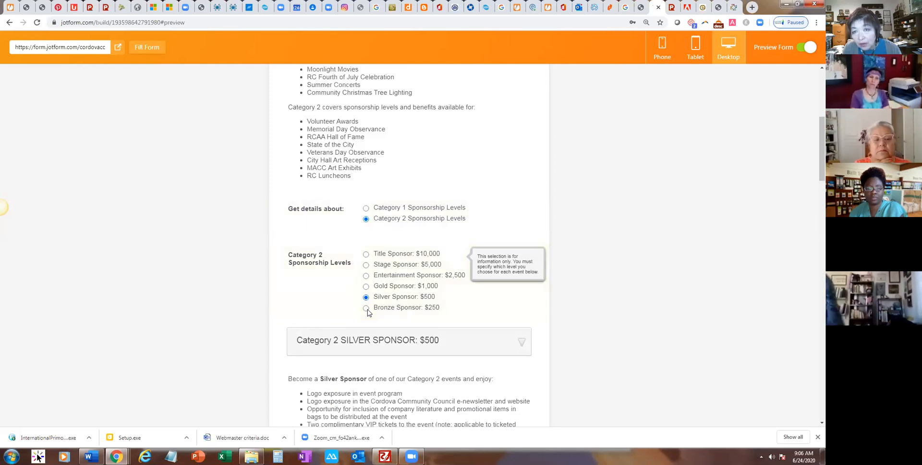
left_click(366, 308)
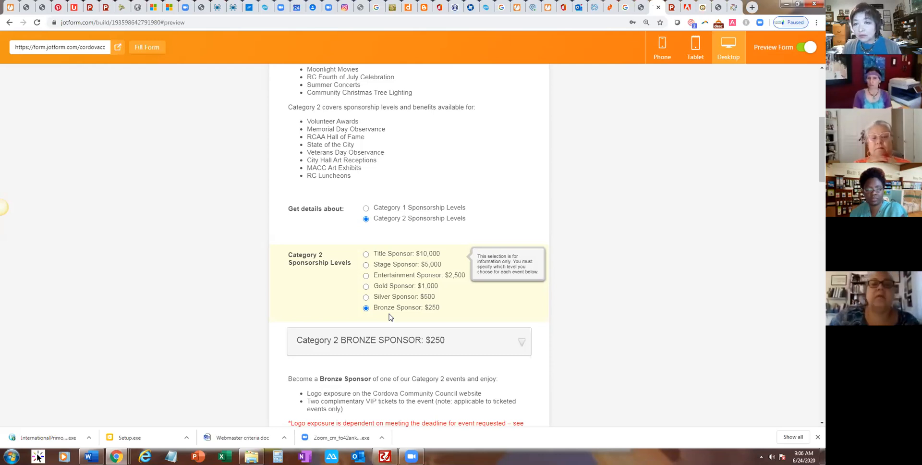
scroll(390, 316, "down", 5)
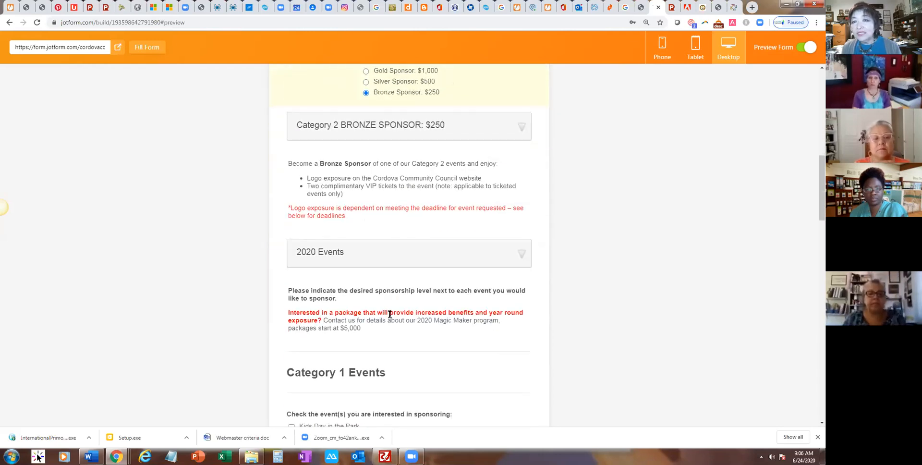
- In the preview's Category 1 Events, check Moonlight Movies, RC Fourth of July Celebration and Summer Concerts, and look over the date fields shown
scroll(390, 314, "up", 1)
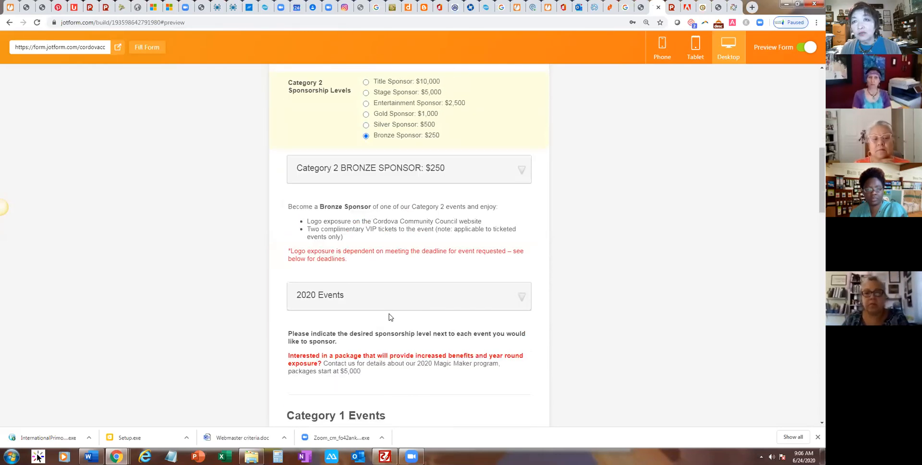
scroll(389, 149, "down", 6)
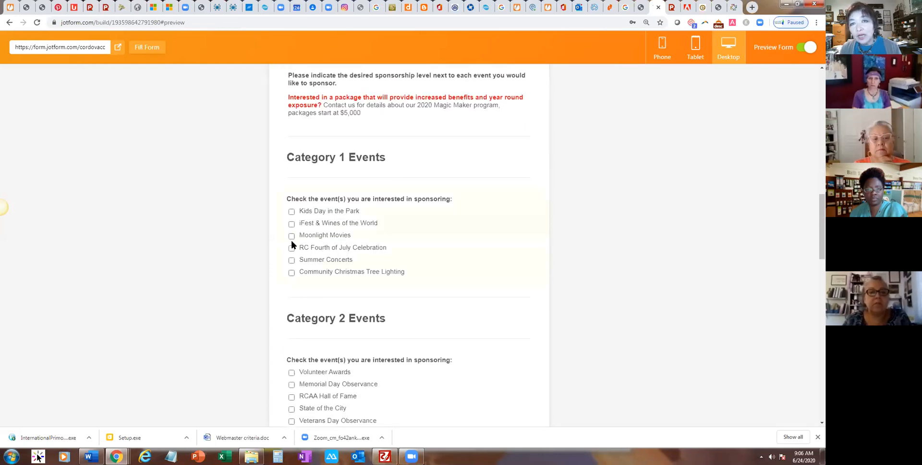
left_click(292, 240)
left_click(292, 261)
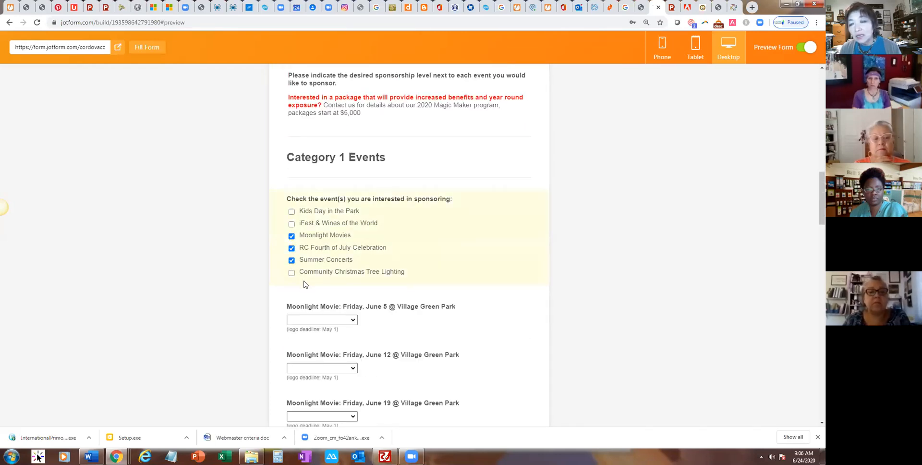
scroll(322, 284, "down", 1)
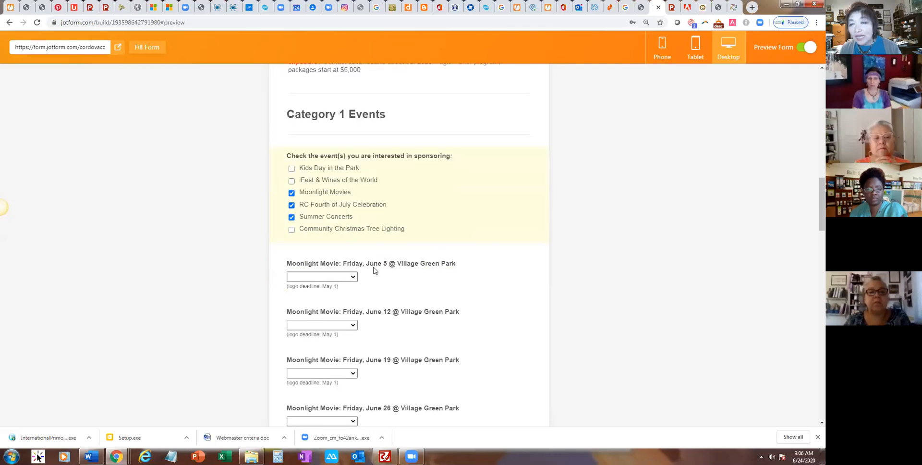
scroll(376, 267, "down", 13)
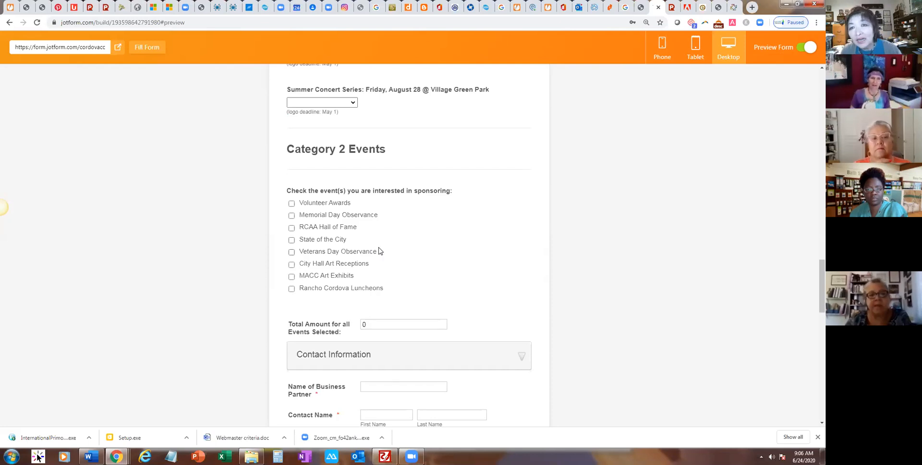
- Look over the contact, signature and logo upload fields, and set the preferred payment to credit card to view the card section
scroll(370, 247, "down", 6)
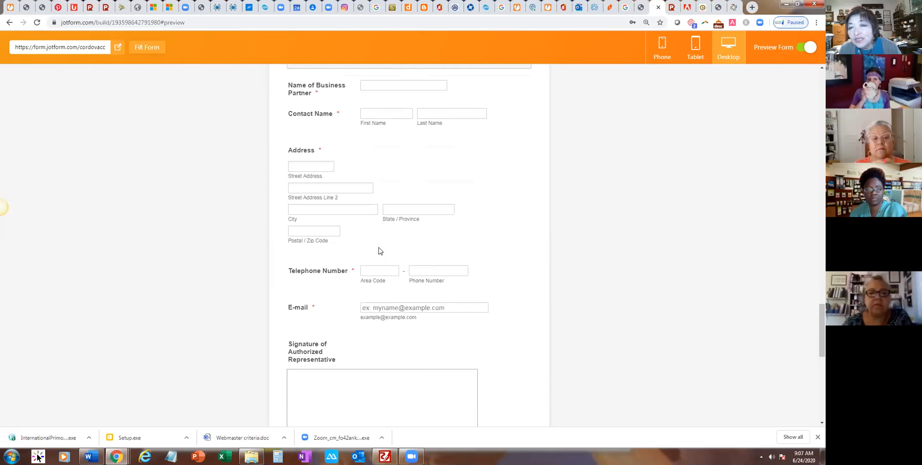
scroll(379, 250, "down", 5)
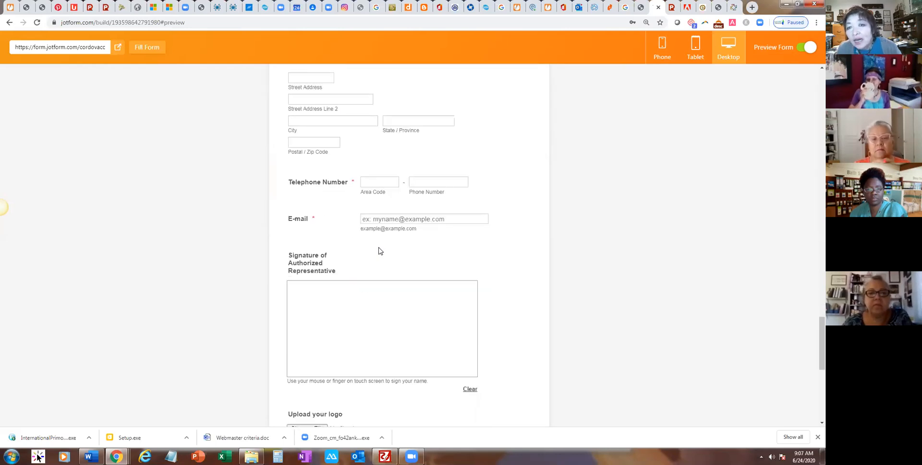
scroll(379, 250, "down", 4)
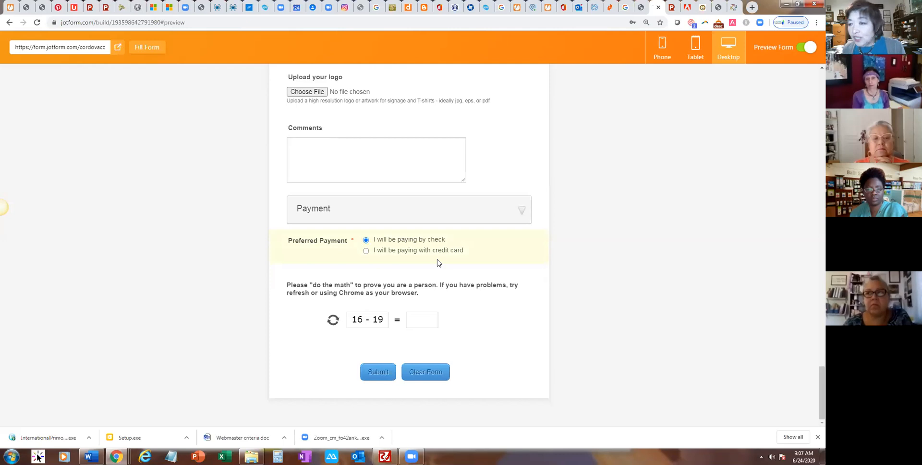
left_click(366, 250)
scroll(531, 331, "down", 4)
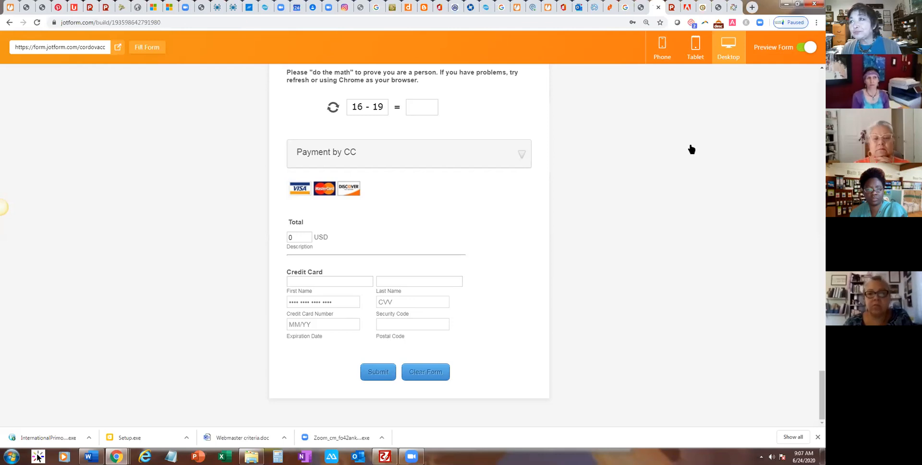
- Leave the form preview and look through the conditional logic rules in the form's settings
left_click(807, 47)
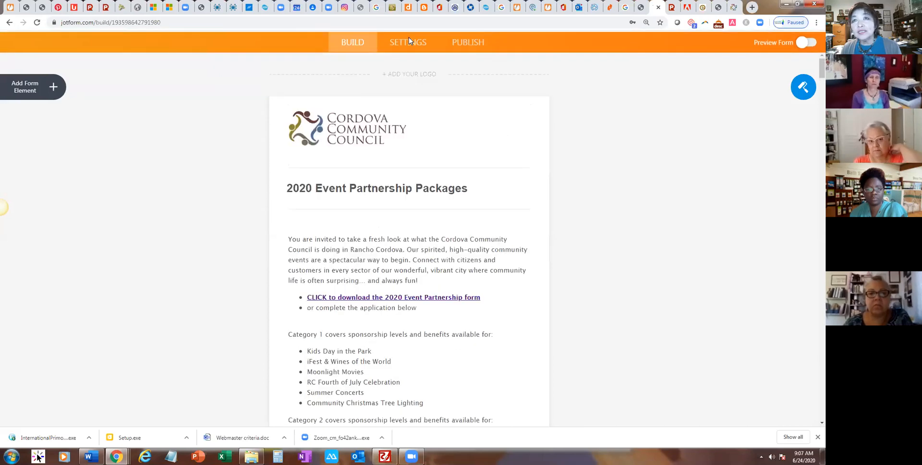
left_click(406, 74)
left_click(71, 161)
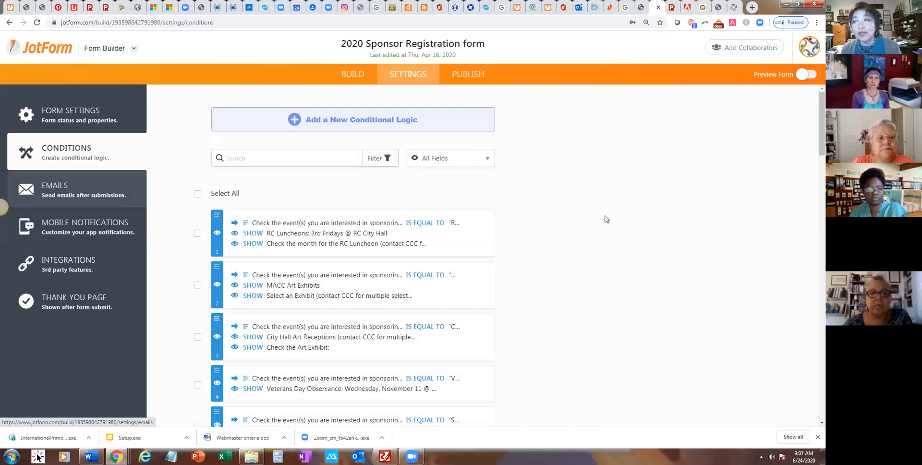
scroll(769, 144, "down", 1)
left_click_drag(812, 166, 811, 229)
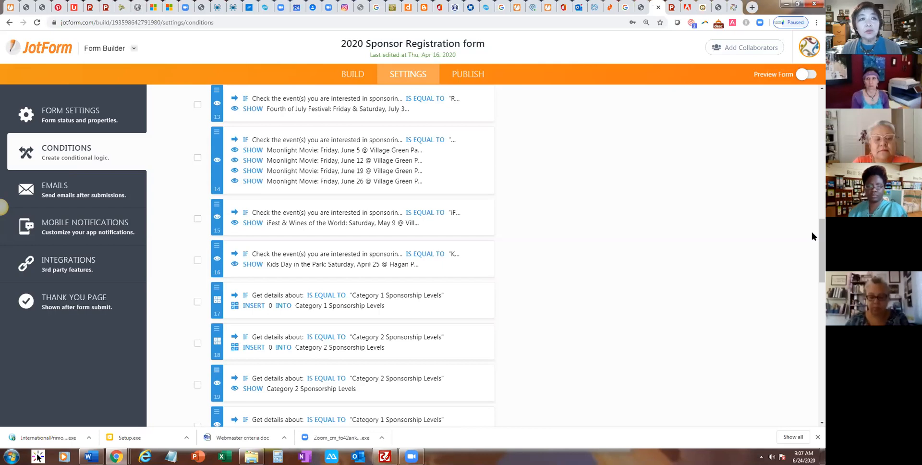
- Review the emails set up to be sent after form submissions, and check the account's upload space
left_click(80, 189)
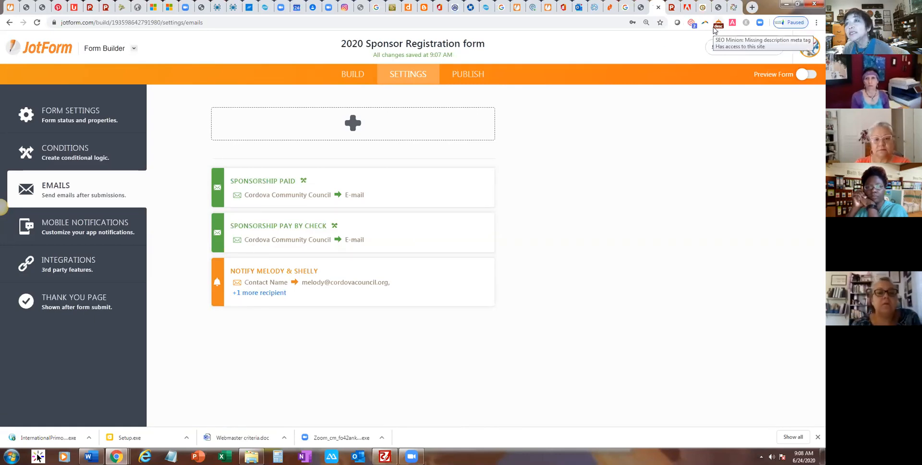
left_click(809, 47)
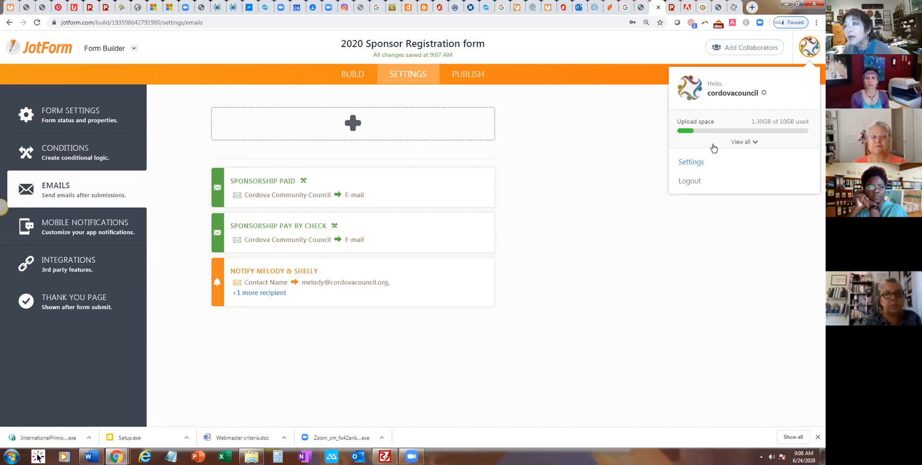
left_click(533, 59)
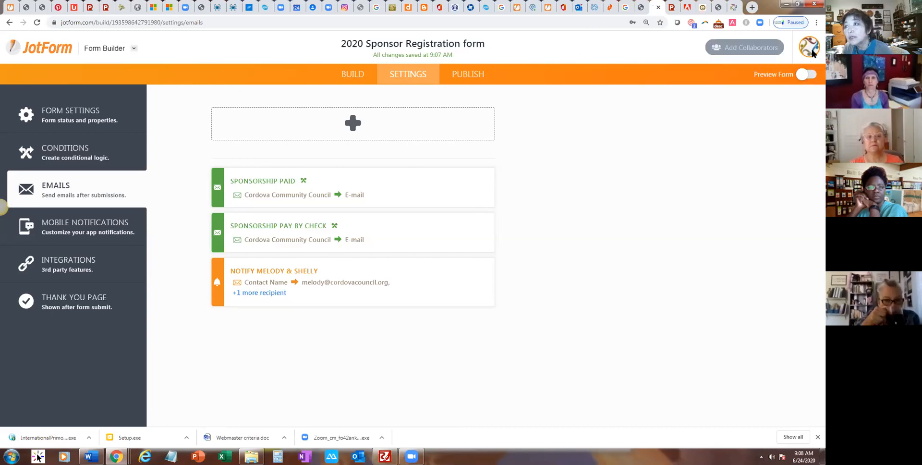
left_click(132, 23)
left_click(130, 23)
key("shift+End")
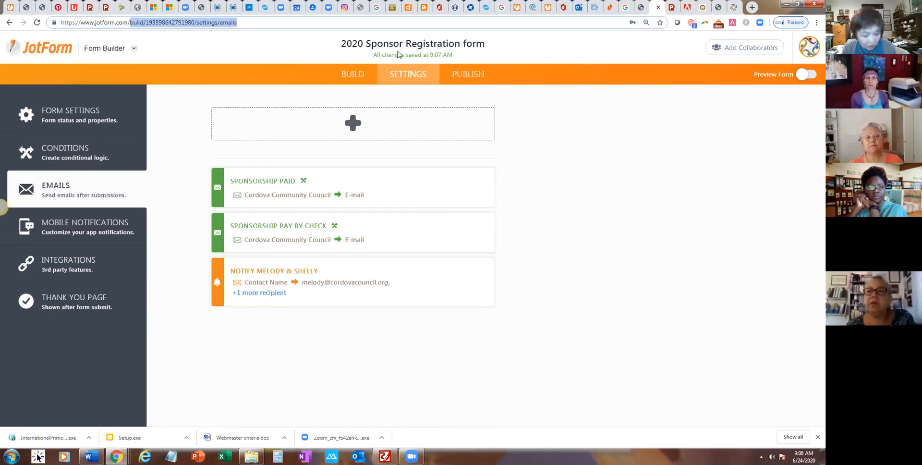
type("prici")
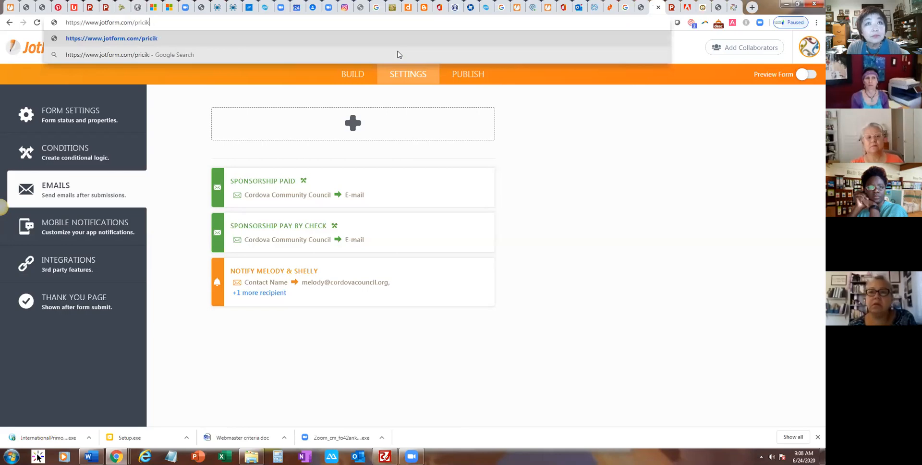
type("ng")
key("Return")
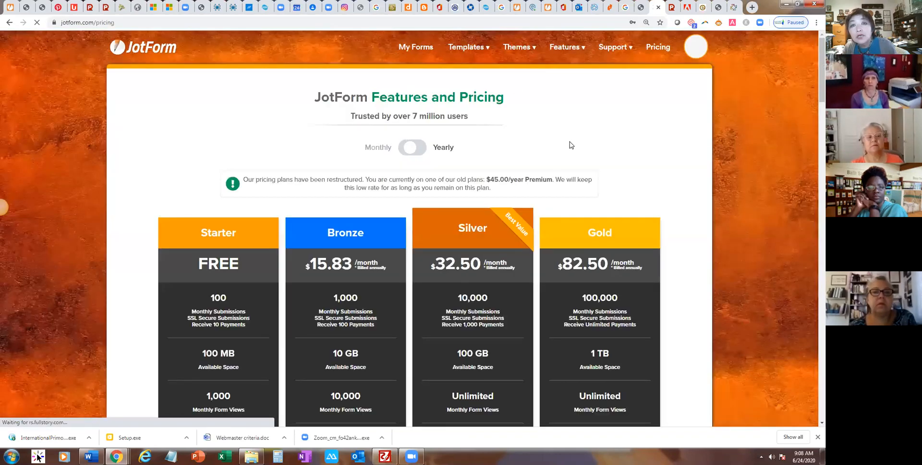
- Compare the Starter, Bronze, Silver and Gold plans, and switch the prices from yearly to monthly billing
scroll(572, 144, "down", 3)
scroll(570, 144, "down", 1)
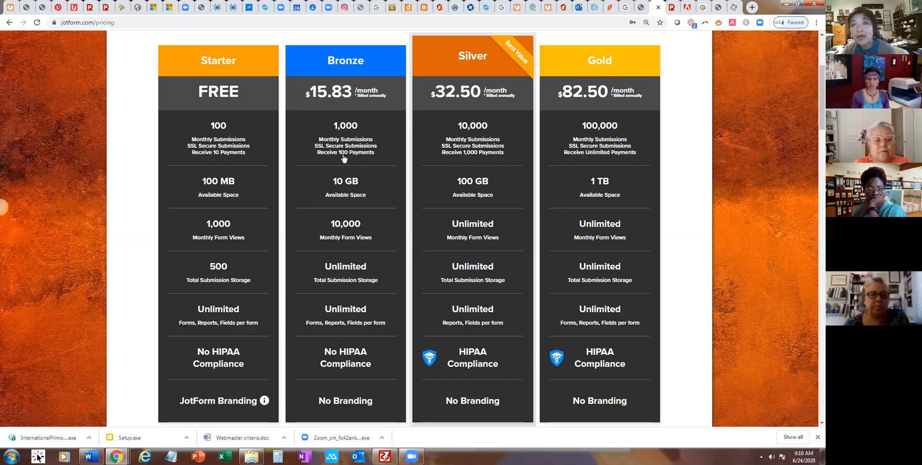
scroll(373, 185, "up", 2)
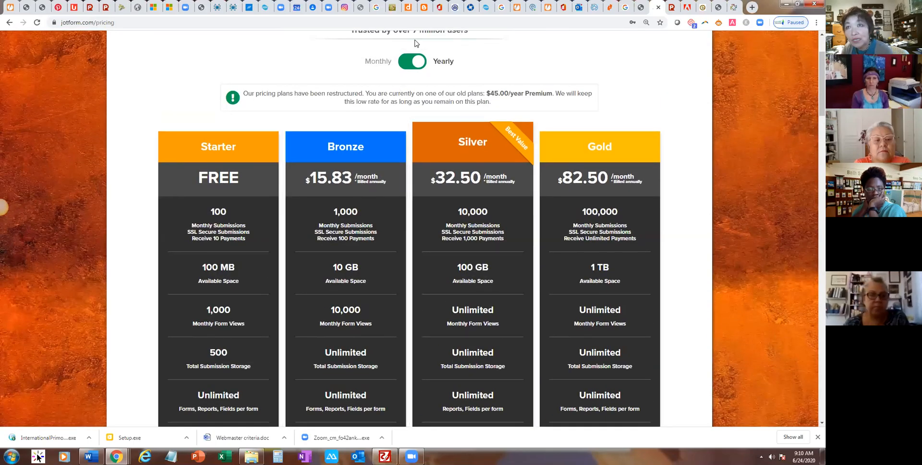
left_click(405, 63)
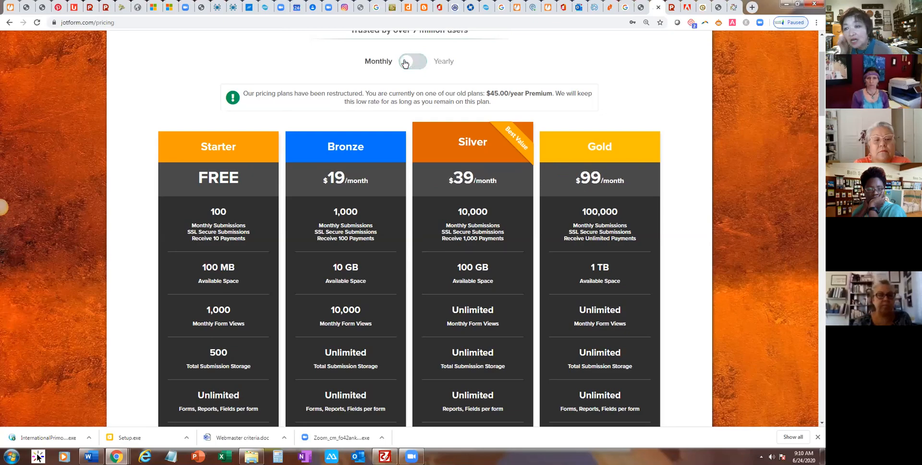
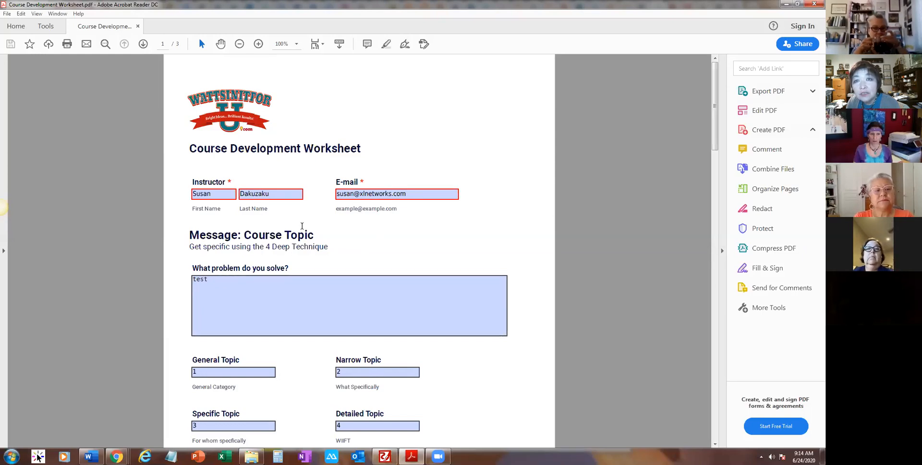
- Enter "test 2" as the Course Title in the Course Development Worksheet PDF
scroll(286, 309, "down", 3)
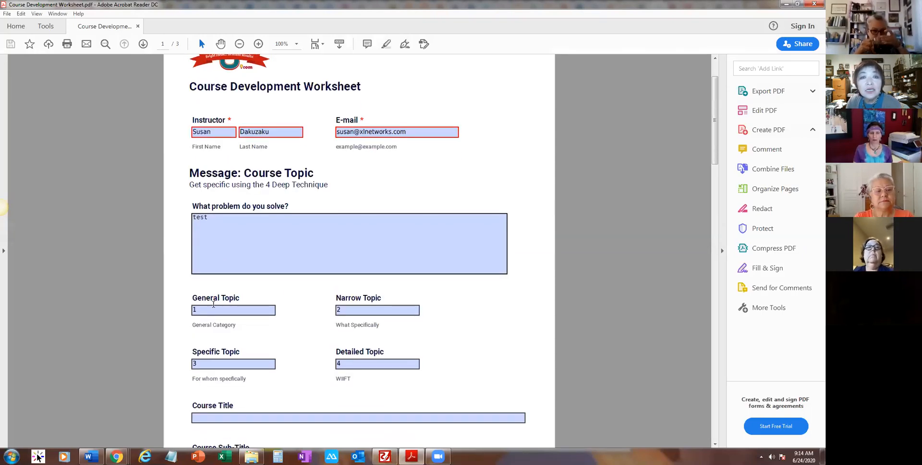
scroll(214, 377, "down", 1)
left_click(220, 393)
type("test 23")
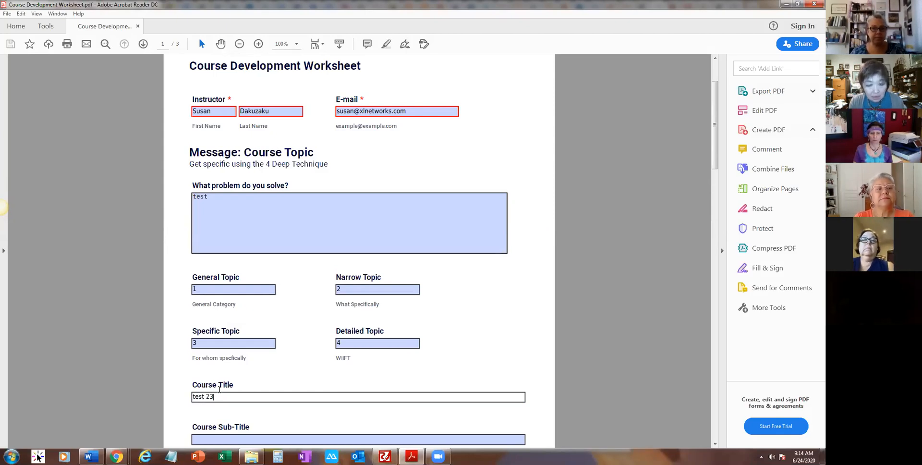
key("BackSpace")
- Look over the remaining pages of the Course Development Worksheet, submit the PDF form and dismiss the thank-you message
scroll(230, 393, "down", 3)
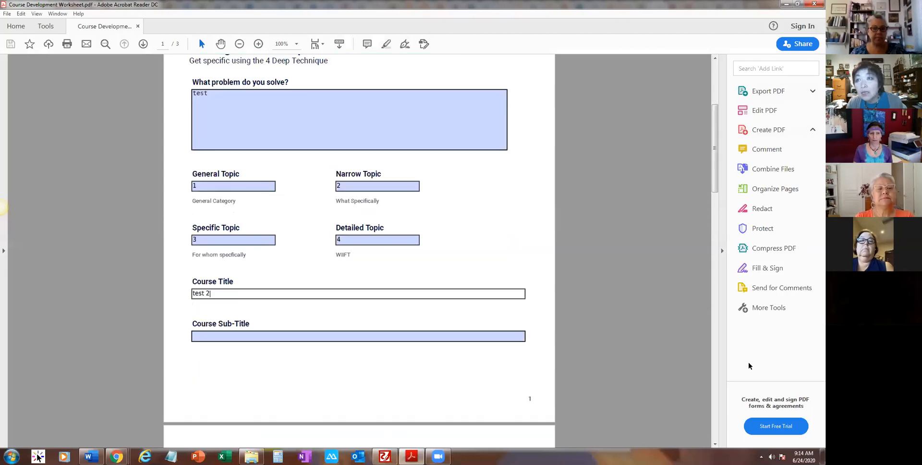
scroll(670, 269, "down", 10)
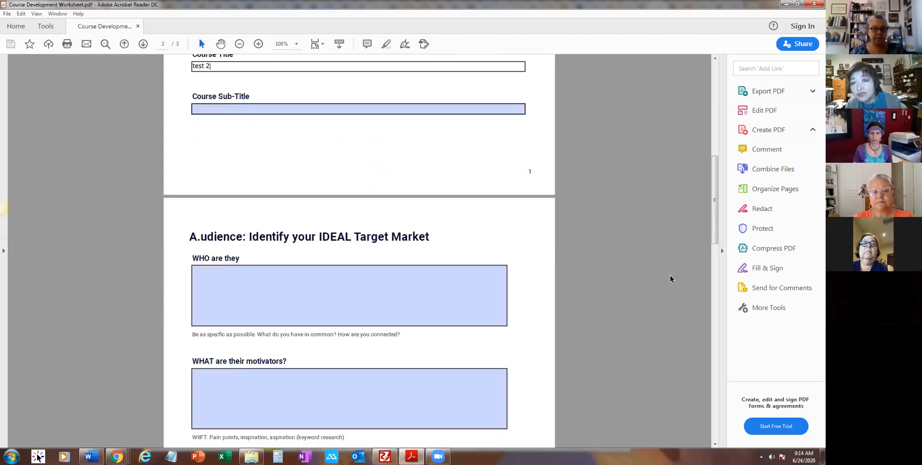
scroll(671, 275, "down", 10)
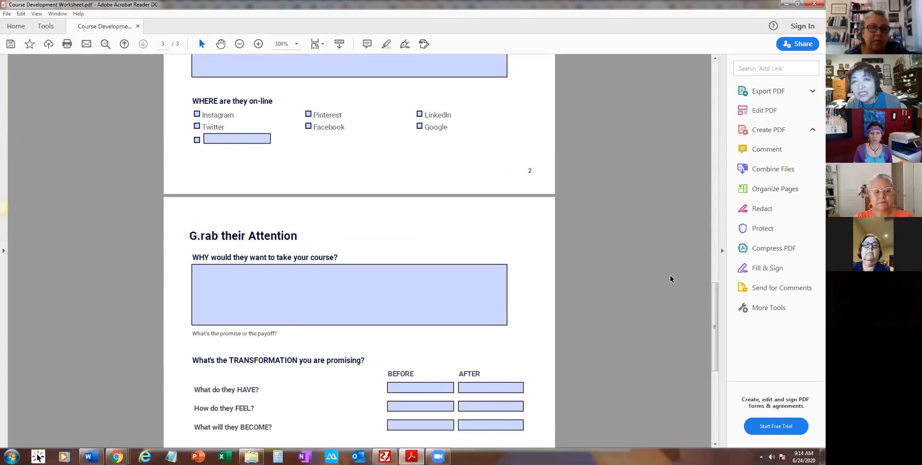
scroll(671, 278, "down", 2)
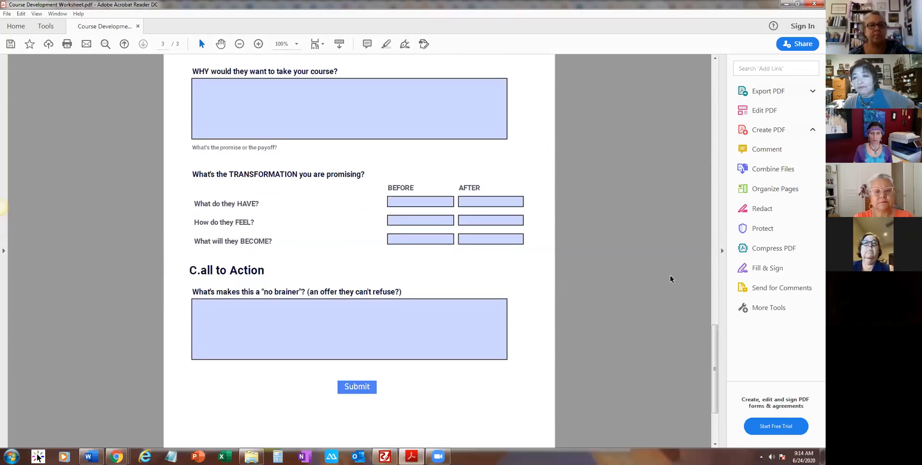
scroll(670, 278, "down", 2)
left_click(362, 345)
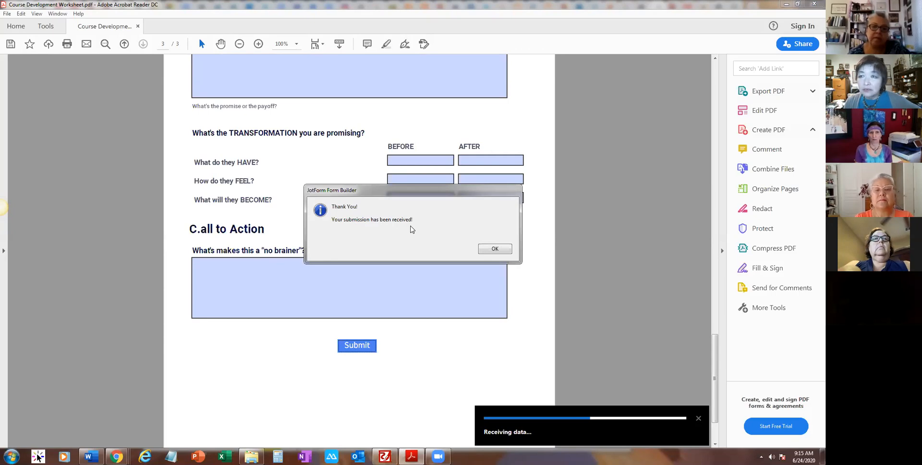
left_click(494, 248)
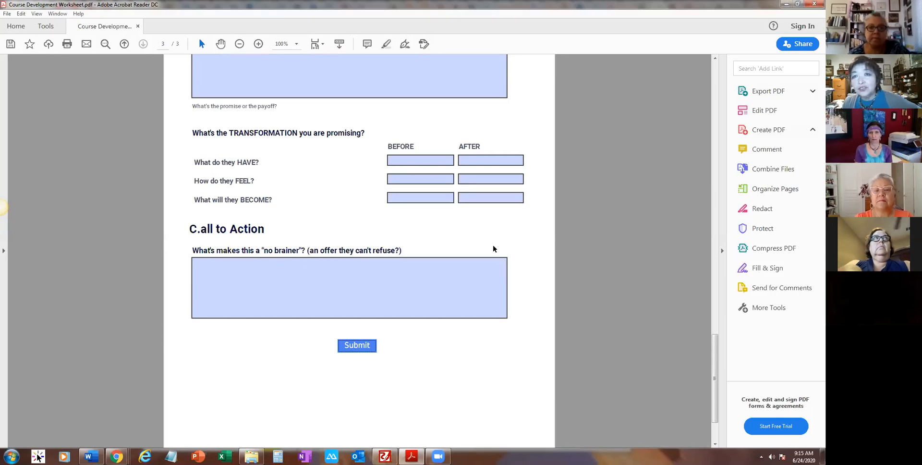
- Look back over the worksheet, view the available PDF tools, and return to the list of recent files
scroll(706, 342, "up", 10)
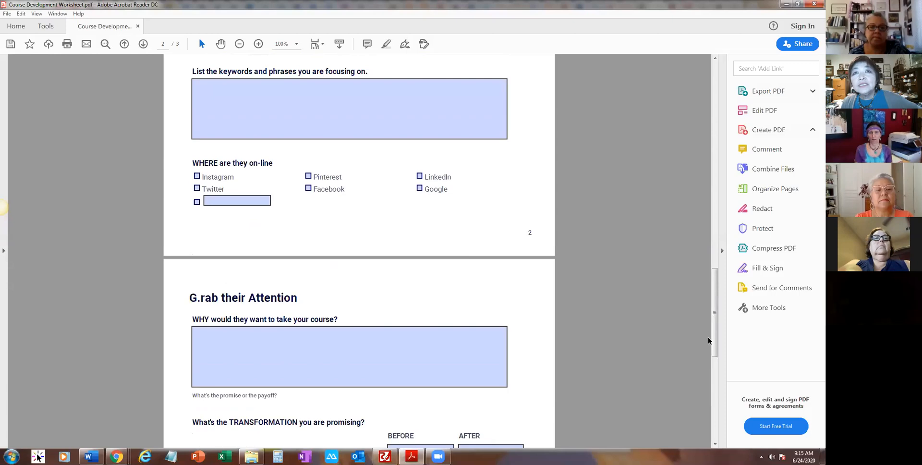
scroll(708, 341, "up", 2)
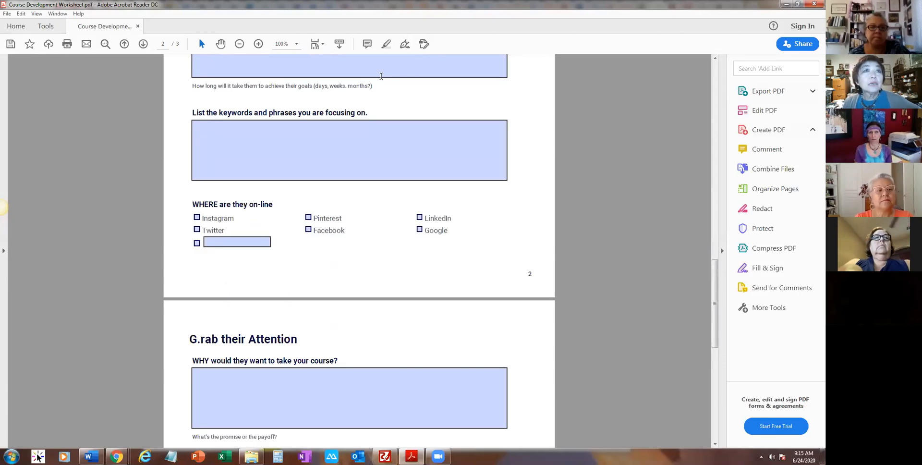
left_click(19, 26)
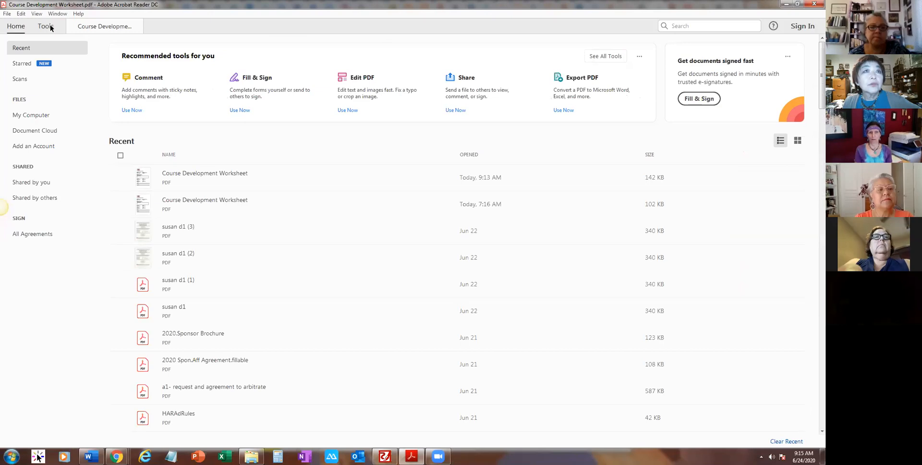
left_click(46, 26)
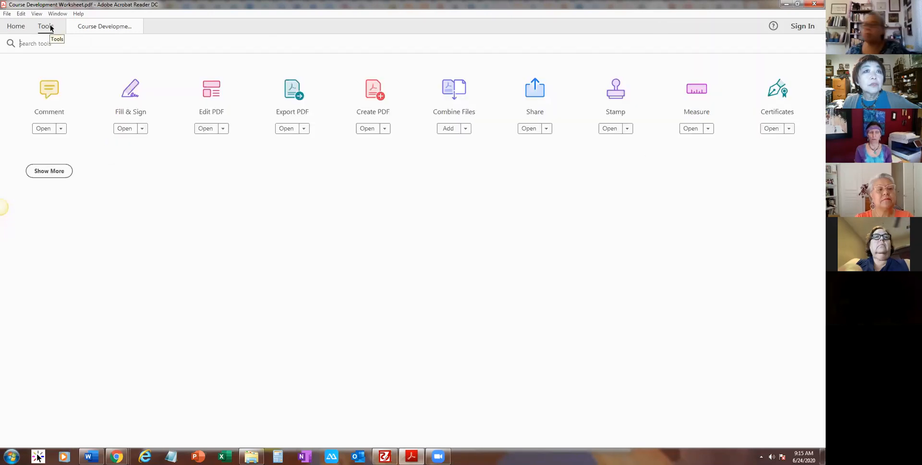
left_click(18, 27)
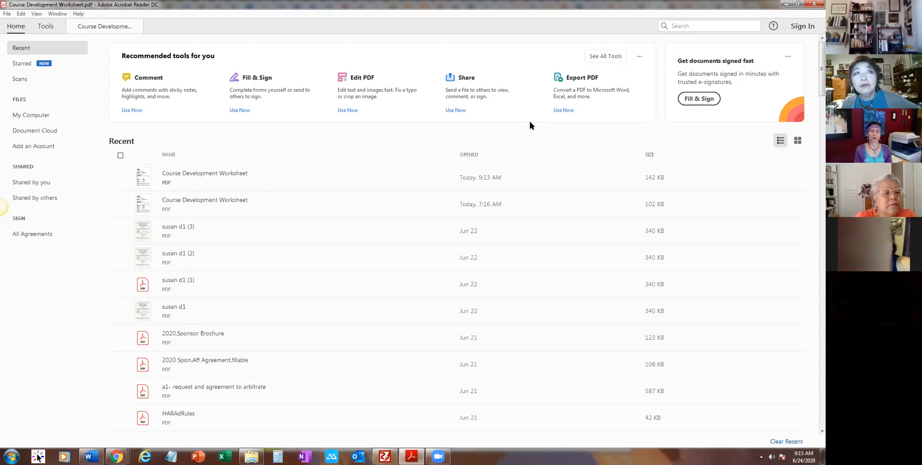
- Reopen the Course Development Worksheet PDF from the My Documents folder and view its second page
left_click(7, 14)
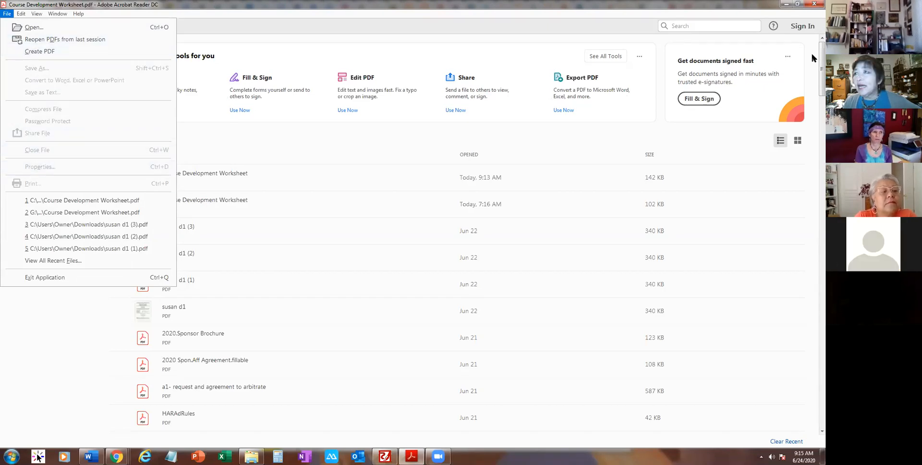
left_click(787, 4)
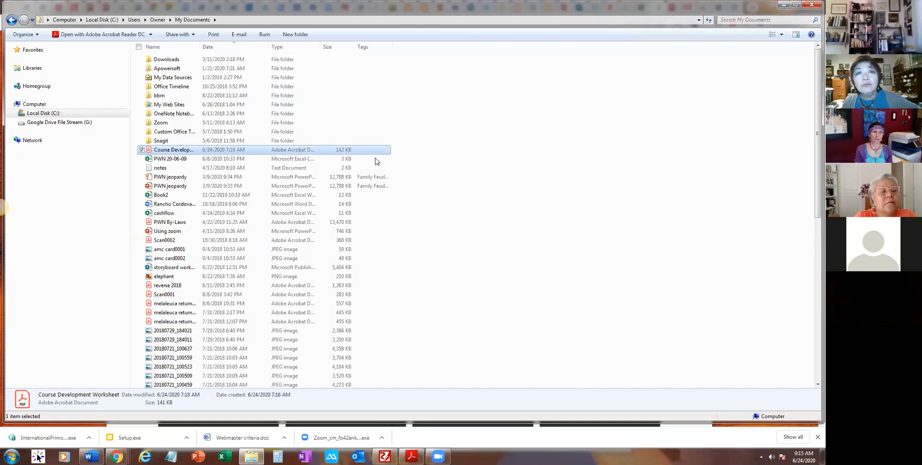
double_click(229, 150)
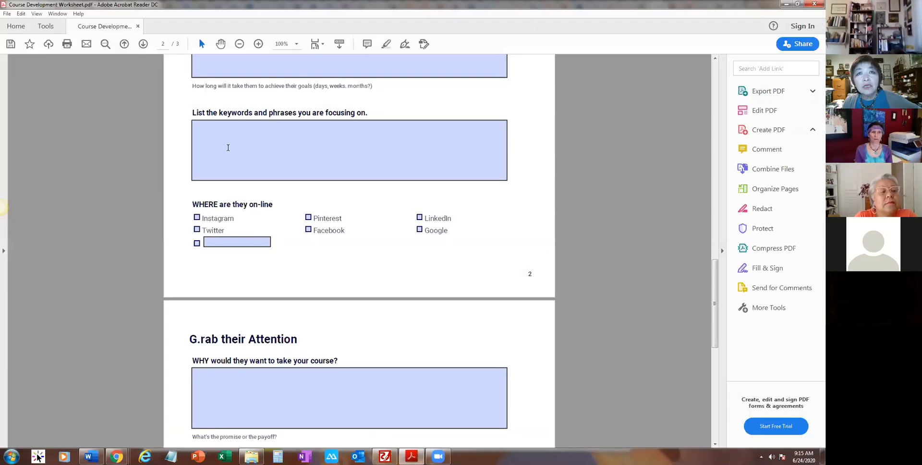
scroll(367, 144, "up", 3)
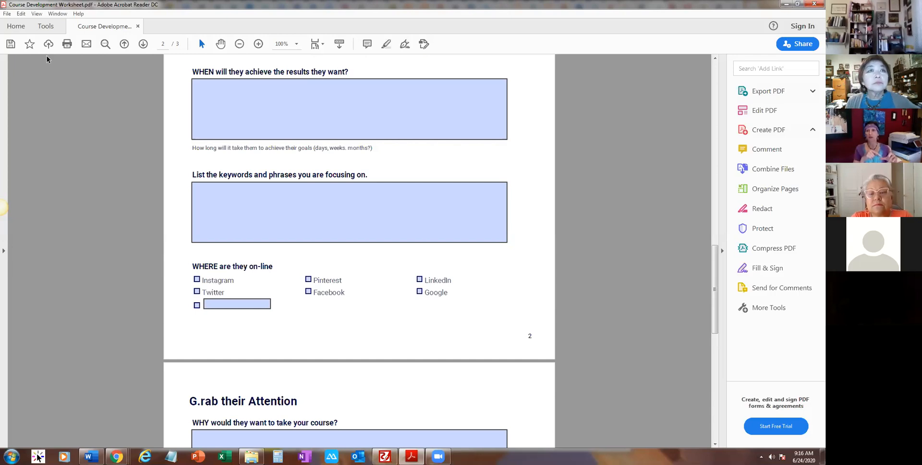
- Open the worksheet's print settings, view the available printers with HP ENVY 4500 series (Network) kept selected, and cancel without printing
left_click(68, 45)
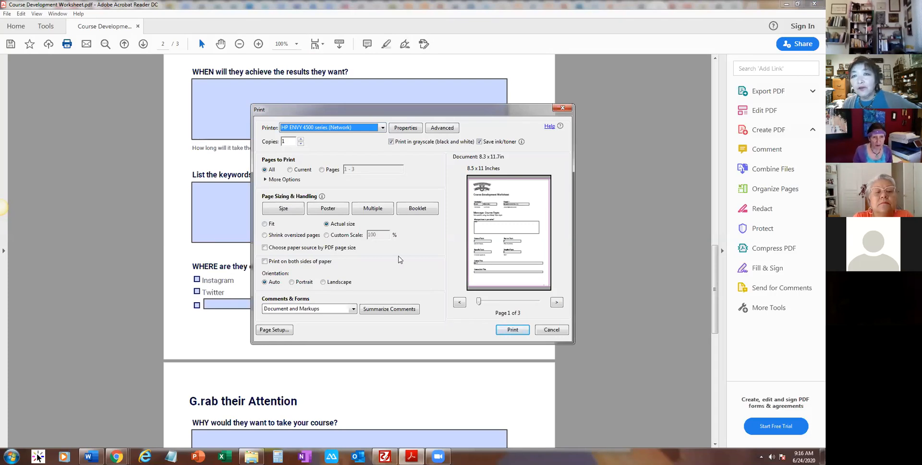
left_click(369, 129)
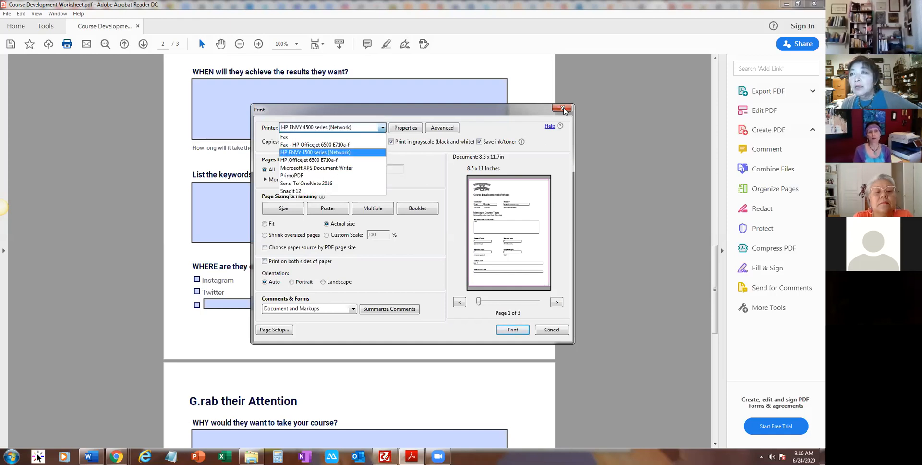
left_click(315, 152)
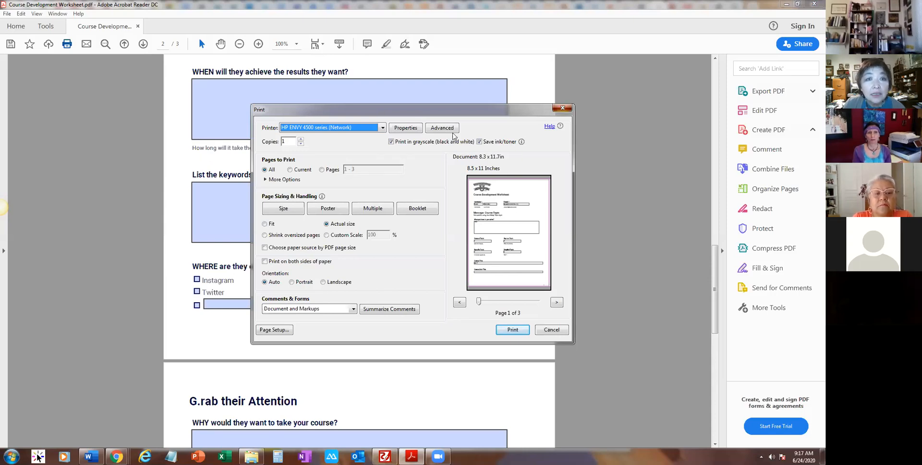
key("Escape")
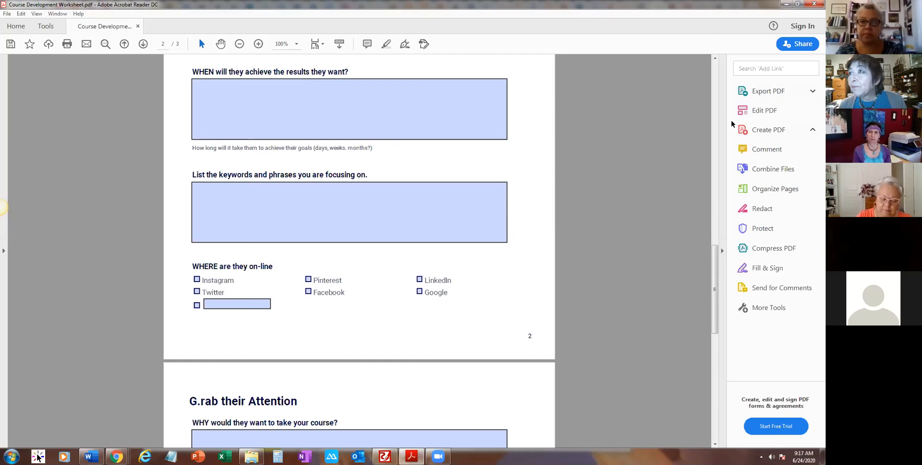
- Switch back to JotForm in Chrome and return from the pricing page to the 2020 Sponsor Registration form's email settings
left_click(787, 5)
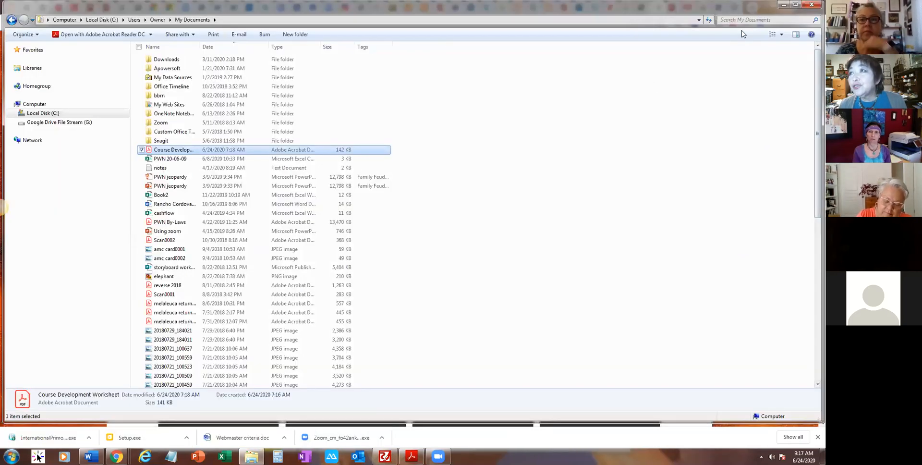
left_click(784, 4)
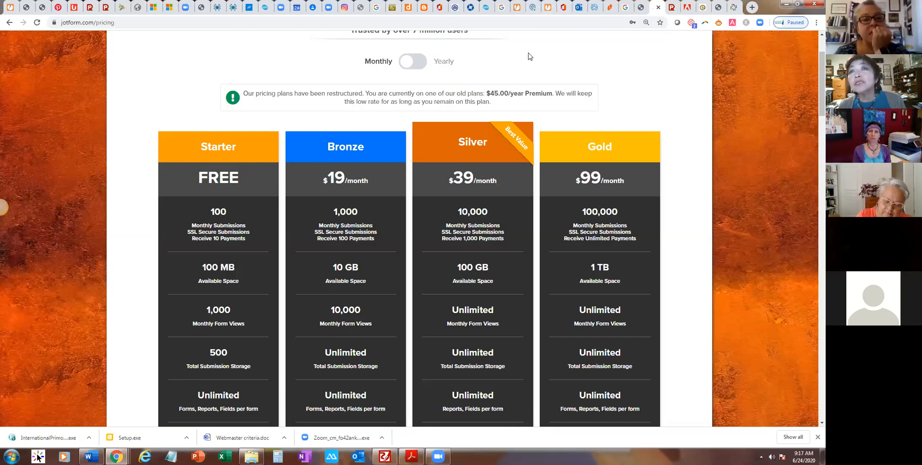
scroll(531, 56, "up", 2)
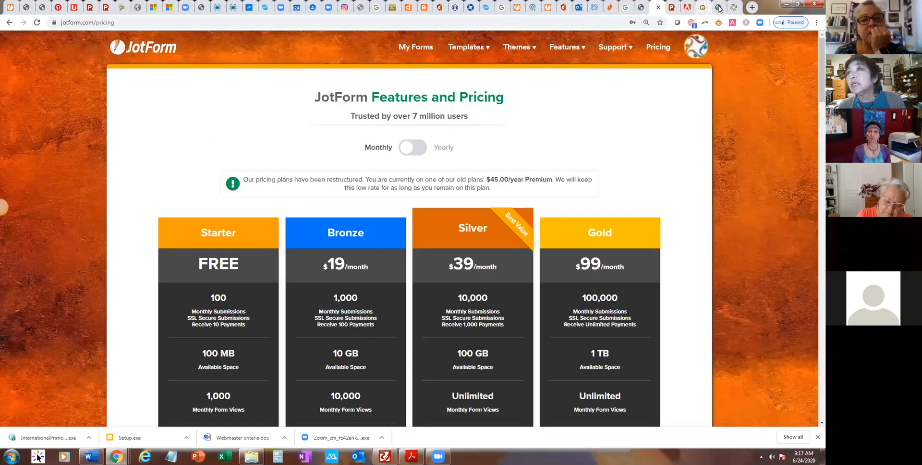
left_click(9, 22)
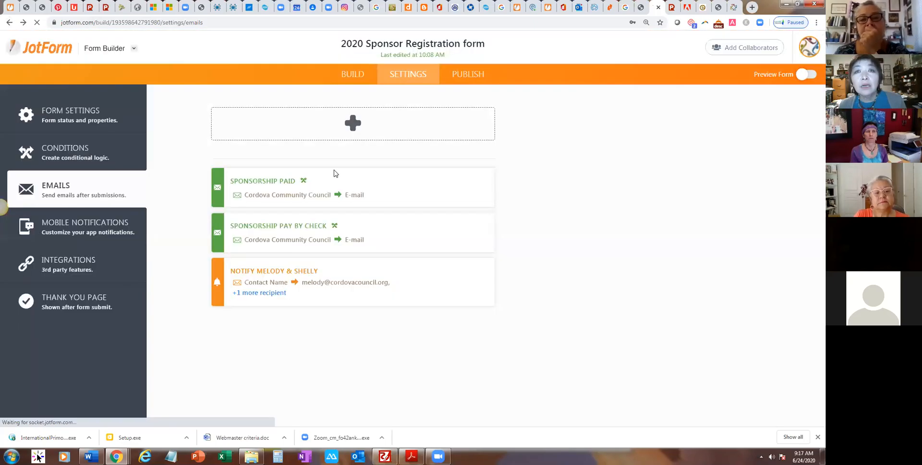
- In the sponsor form's publishing options, open the direct share link for editing and select the website embed code snippet
left_click(475, 73)
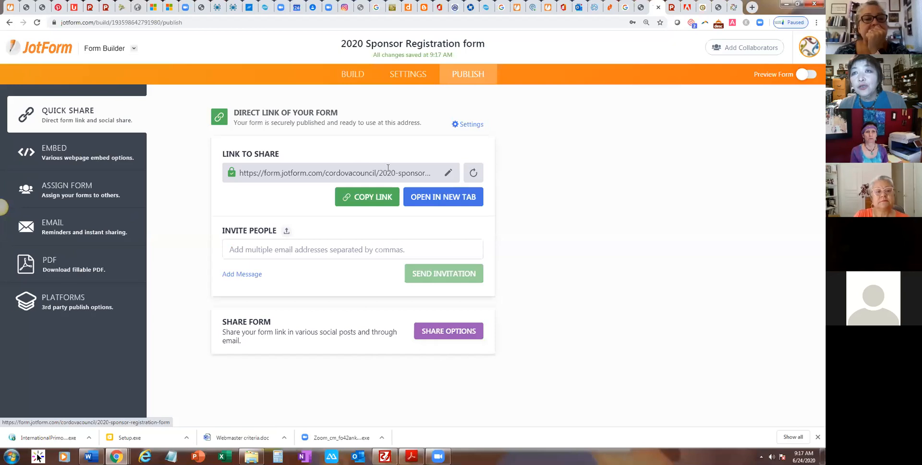
left_click_drag(247, 173, 396, 181)
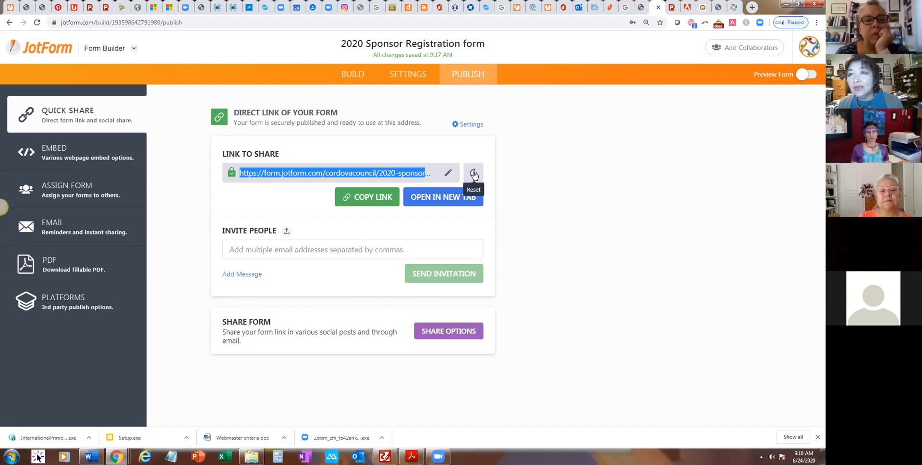
left_click(450, 174)
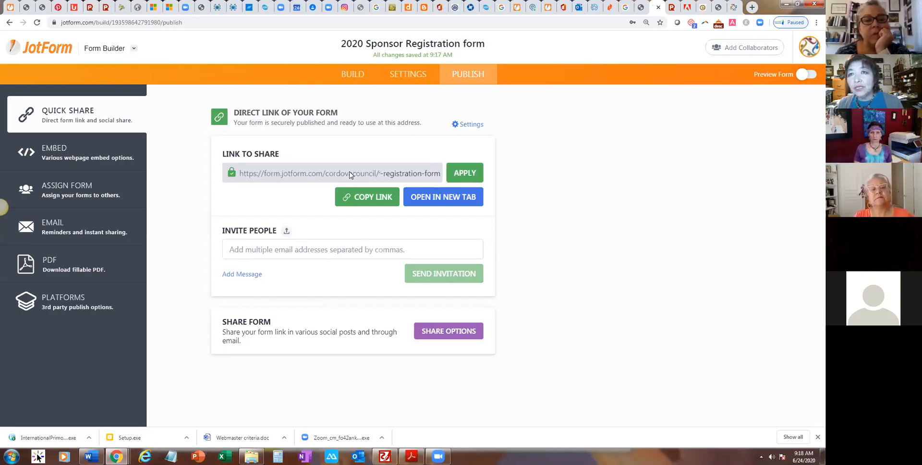
left_click_drag(395, 173, 466, 180)
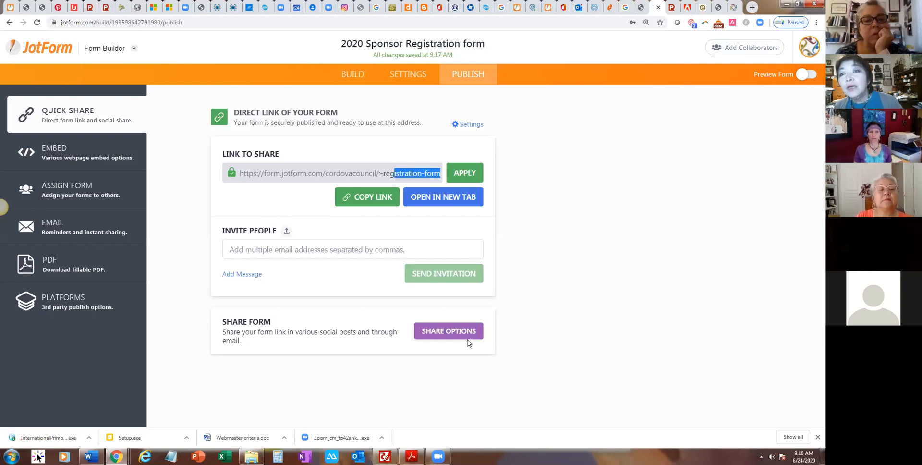
left_click(61, 154)
left_click_drag(279, 201, 233, 178)
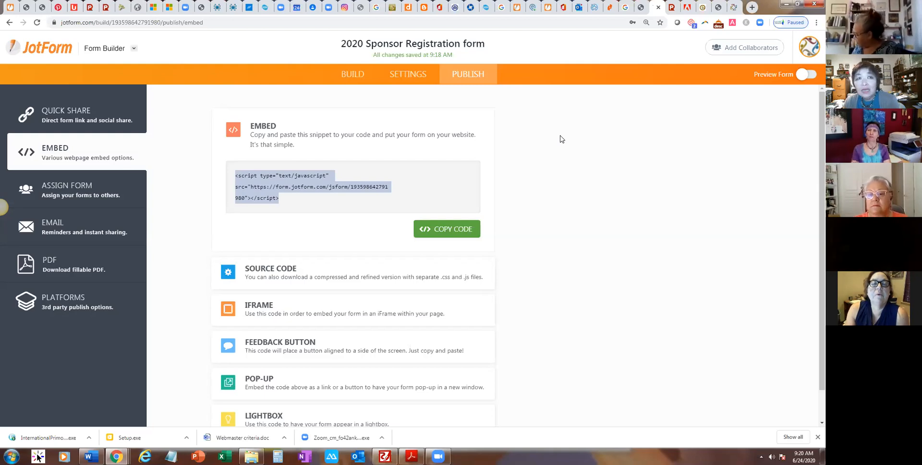
- Open the sponsor form's settings and view its list of conditional logic rules
left_click(401, 75)
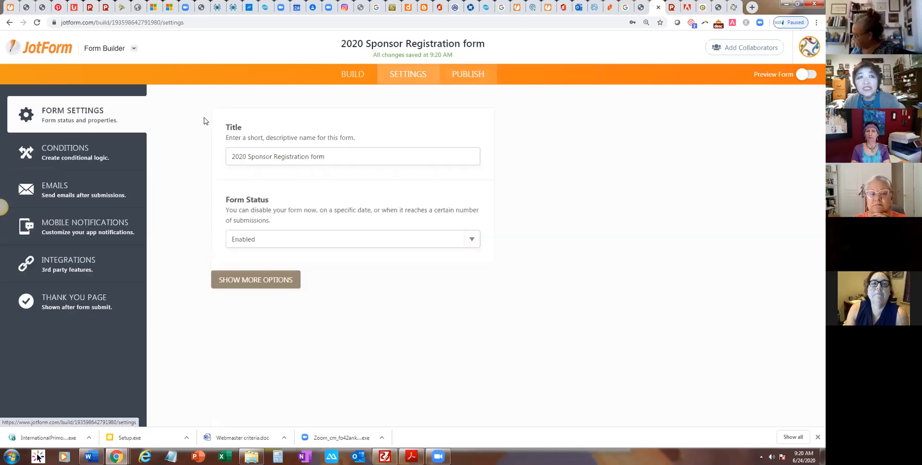
left_click(90, 160)
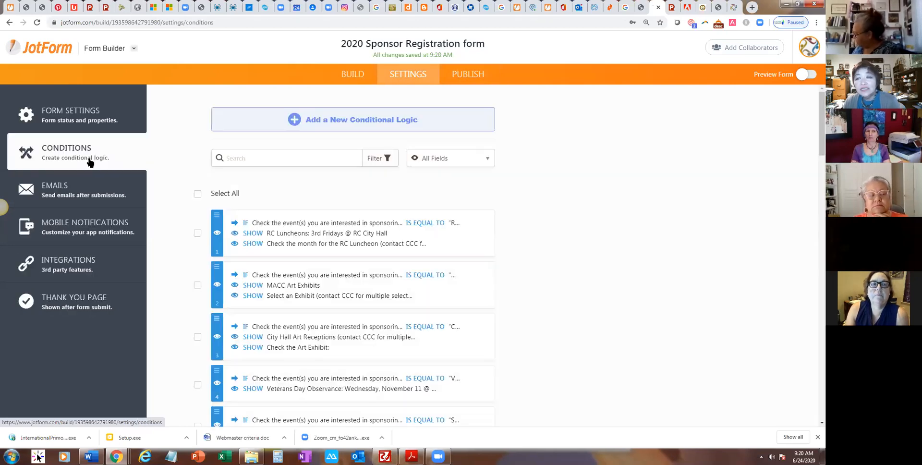